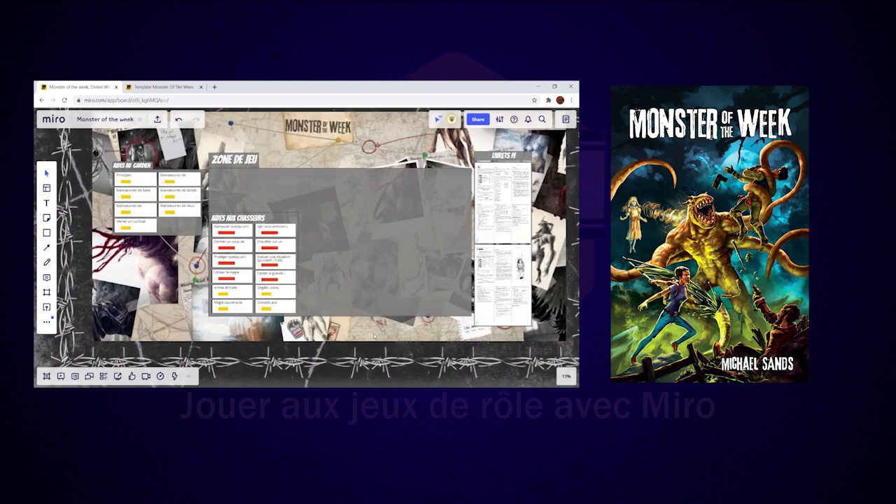
pyautogui.scroll(3, 437, 352)
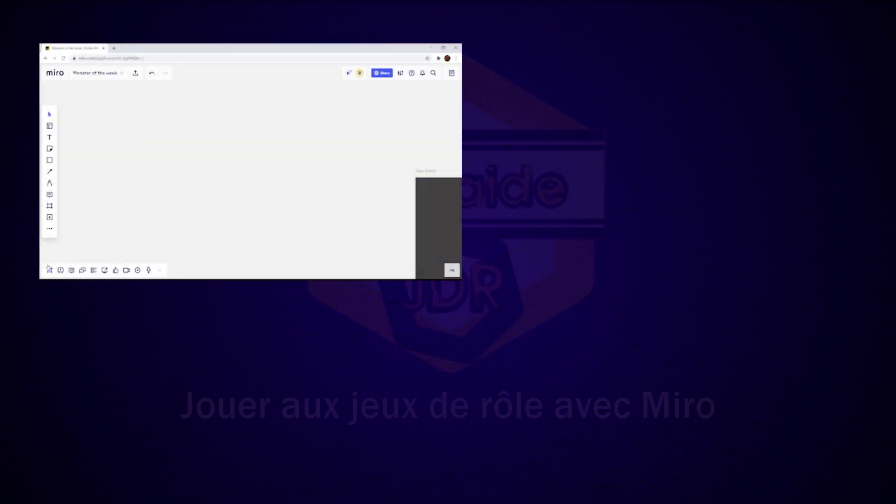
# Step: Show the board's frames in the Frames panel as a compact list of names
pyautogui.click(49, 270)
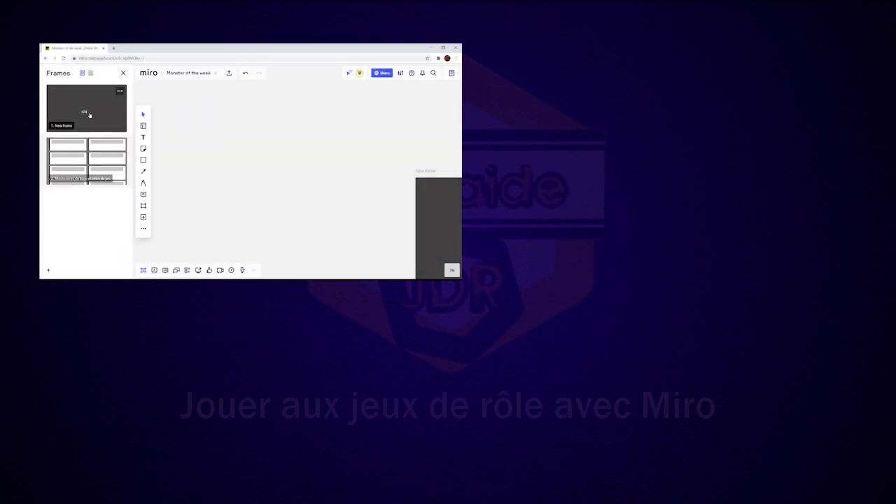
pyautogui.click(90, 73)
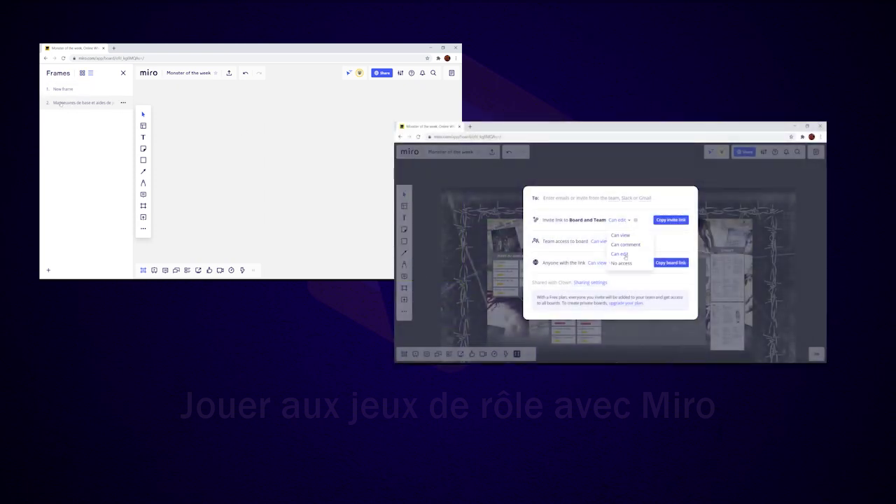
# Step: Jump to the hunters' aid cards frame, then open the Laflys VS Games login page
pyautogui.click(61, 104)
pyautogui.click(62, 91)
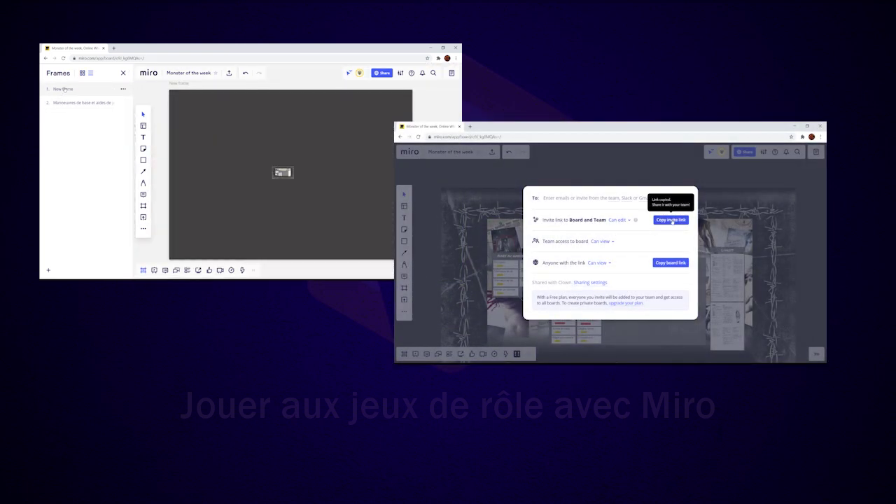
pyautogui.click(63, 105)
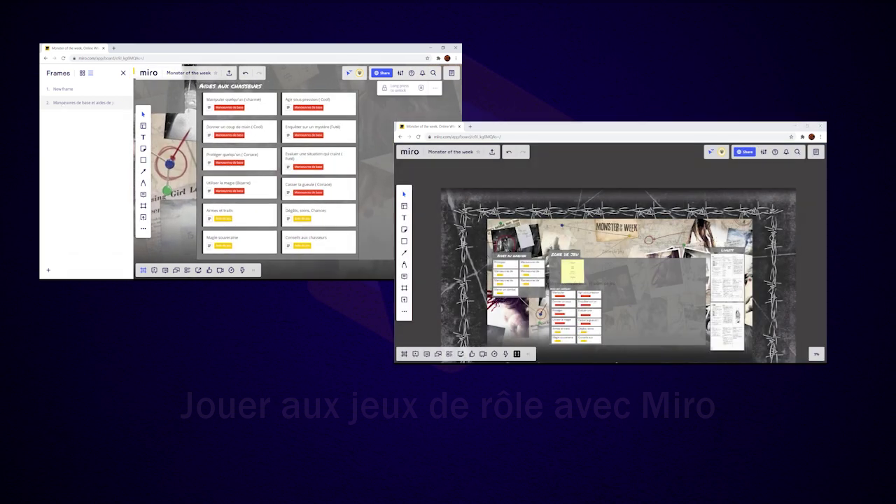
pyautogui.click(337, 282)
# Step: Open the account creation form and enter the username 'Entraide JDR'
pyautogui.click(149, 450)
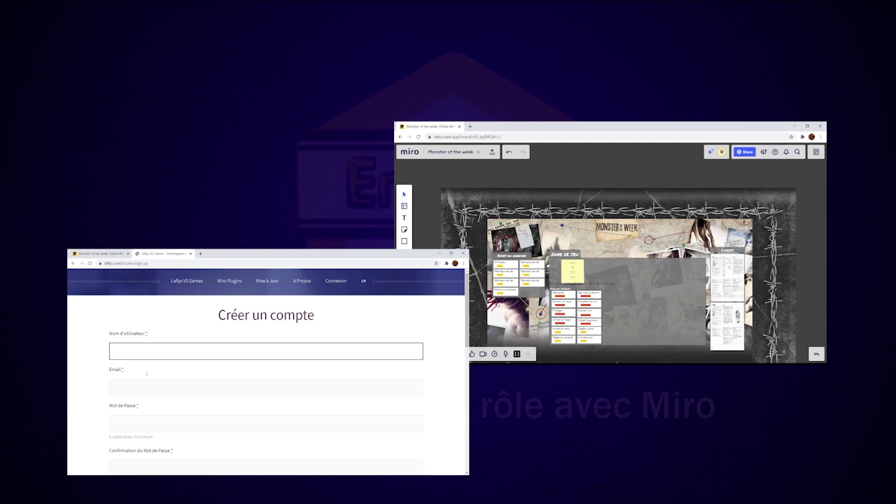
pyautogui.click(762, 151)
pyautogui.write('Entraide JDR')
pyautogui.click(752, 230)
# Step: Enlarge the dice note, enter the sign-up email, and fit the start view around the game layout
pyautogui.moveTo(306, 164); pyautogui.dragTo(319, 189)
pyautogui.click(120, 387)
pyautogui.moveTo(504, 175); pyautogui.dragTo(595, 247)
pyautogui.moveTo(716, 331); pyautogui.dragTo(612, 258)
pyautogui.scroll(-1, 120, 387)
pyautogui.scroll(5, 603, 253)
# Step: Enter and confirm the account password, reroll the Dice Master note, and get its free installer
pyautogui.click(123, 396)
pyautogui.write('•••••••••')
pyautogui.scroll(-1, 145, 396)
pyautogui.scroll(-1, 127, 392)
pyautogui.click(127, 384)
pyautogui.write('••••')
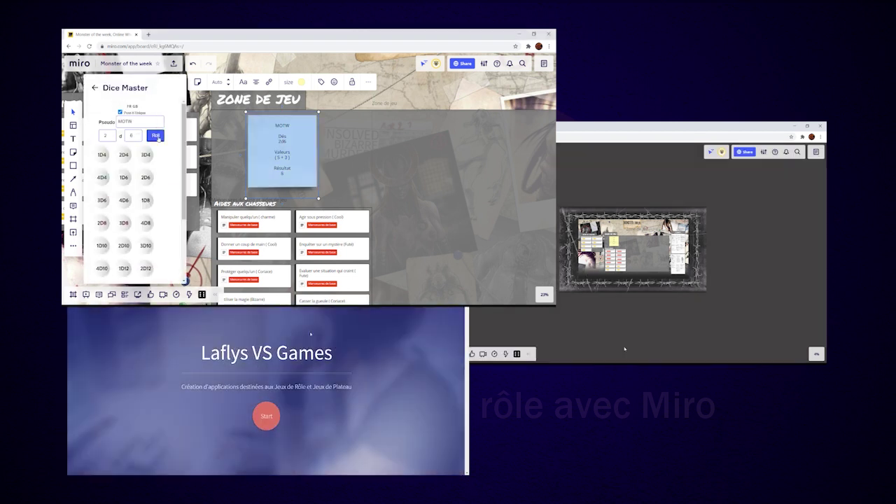
pyautogui.click(157, 136)
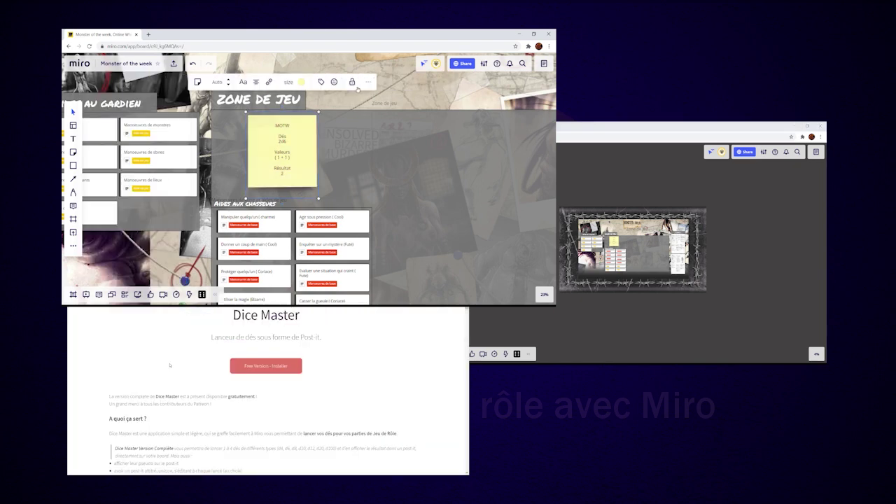
pyautogui.click(266, 366)
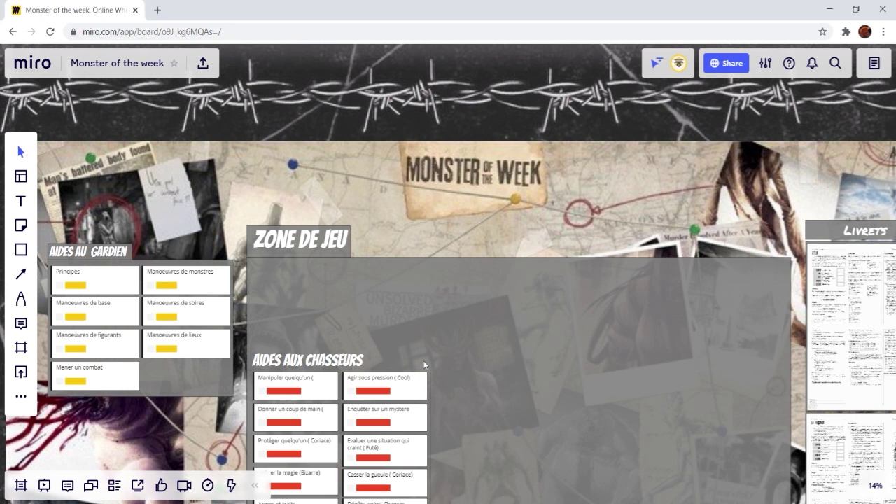
# Step: Select the Monster of the Week collage image, zoom to check it, and delete it
pyautogui.click(382, 171)
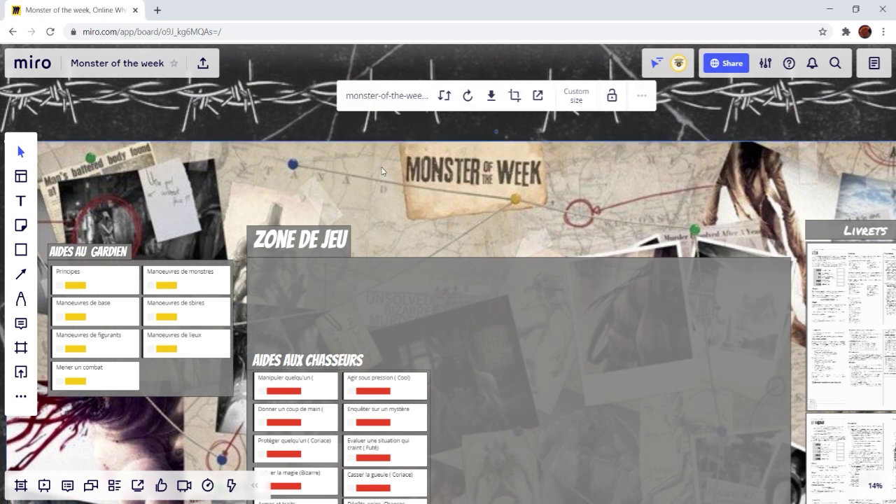
pyautogui.scroll(-3, 424, 189)
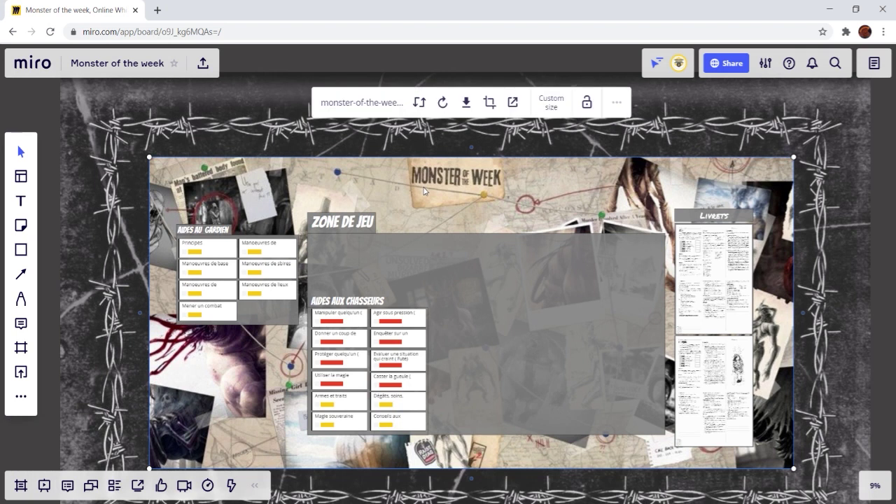
pyautogui.scroll(5, 424, 189)
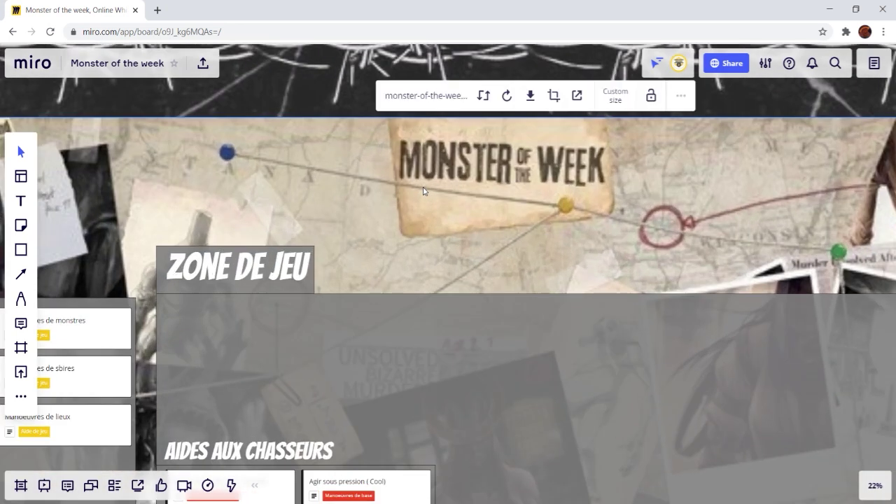
pyautogui.scroll(2, 422, 191)
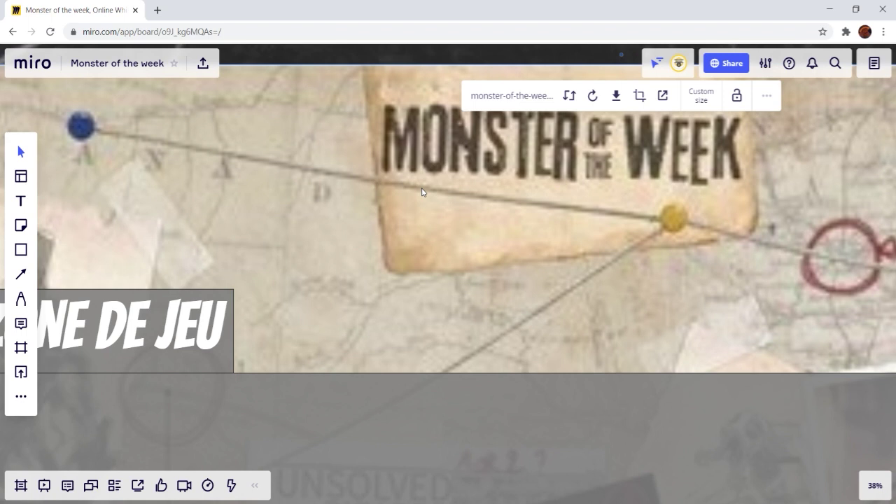
pyautogui.press('Delete')
# Step: Upload fondV2.jpg onto the board and place it over the barbed-wire backdrop
pyautogui.hotkey('alt', 'Tab')
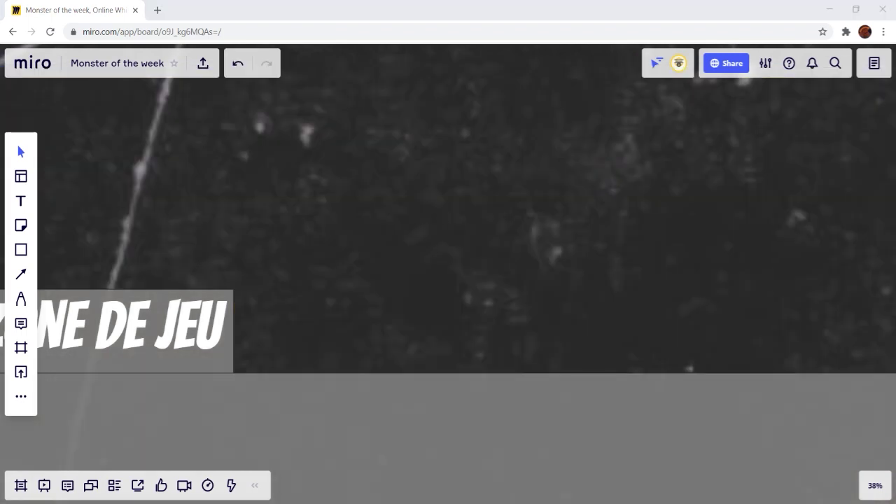
pyautogui.moveTo(895, 266); pyautogui.dragTo(268, 207)
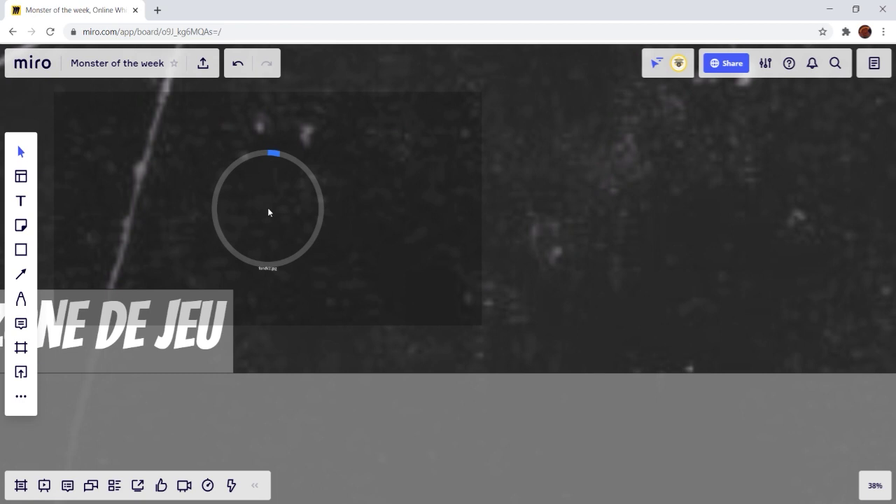
pyautogui.scroll(-10, 267, 207)
pyautogui.moveTo(267, 207); pyautogui.dragTo(160, 201)
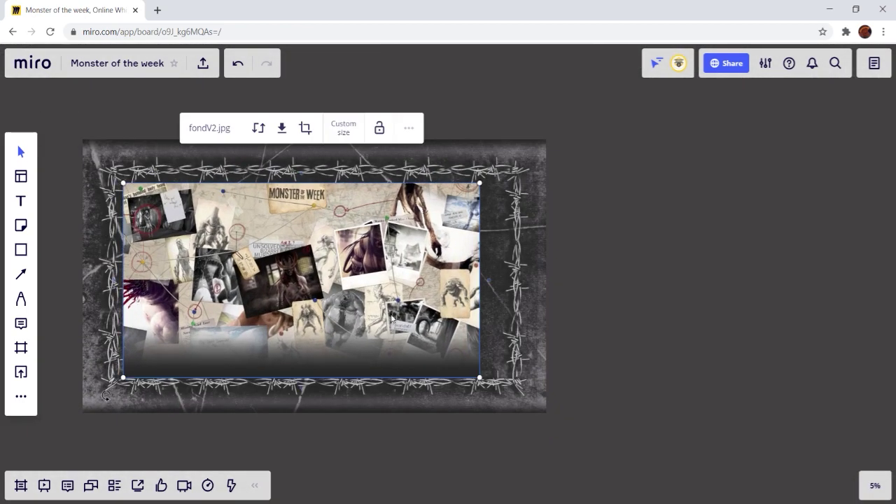
# Step: Send the collage and then the barbed-wire backdrop to back, and nudge the collage into place
pyautogui.rightClick(397, 295)
pyautogui.click(421, 374)
pyautogui.rightClick(532, 368)
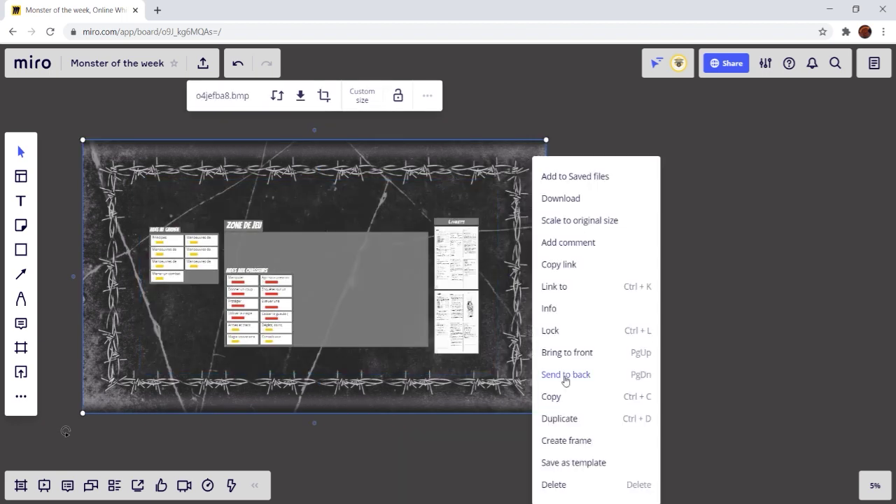
pyautogui.click(564, 377)
pyautogui.scroll(3, 148, 250)
pyautogui.moveTo(365, 183); pyautogui.dragTo(363, 191)
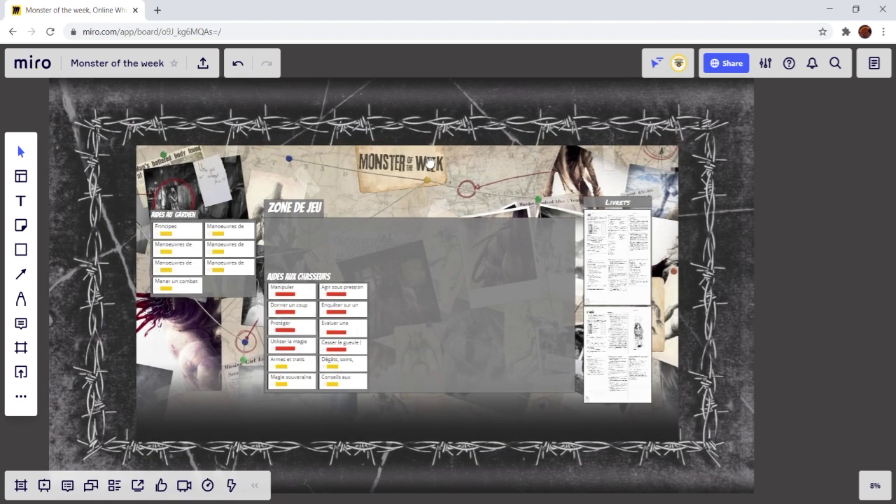
pyautogui.click(413, 178)
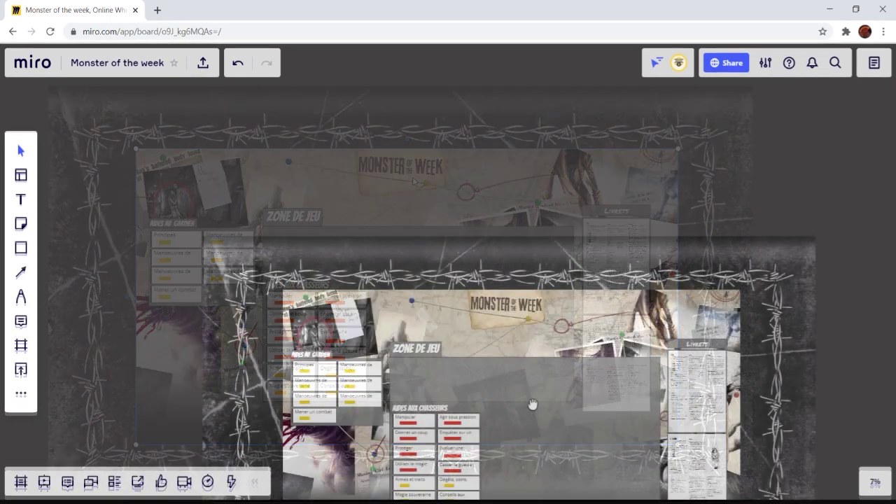
pyautogui.moveTo(532, 406); pyautogui.dragTo(514, 300)
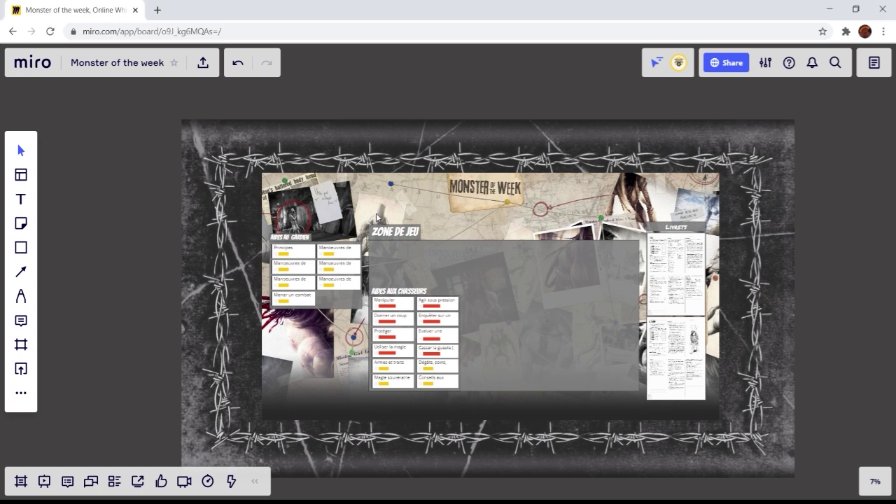
# Step: Set the title to Permanent Marker at size 200 and retype it as 'zone de jeu'
pyautogui.scroll(10, 376, 217)
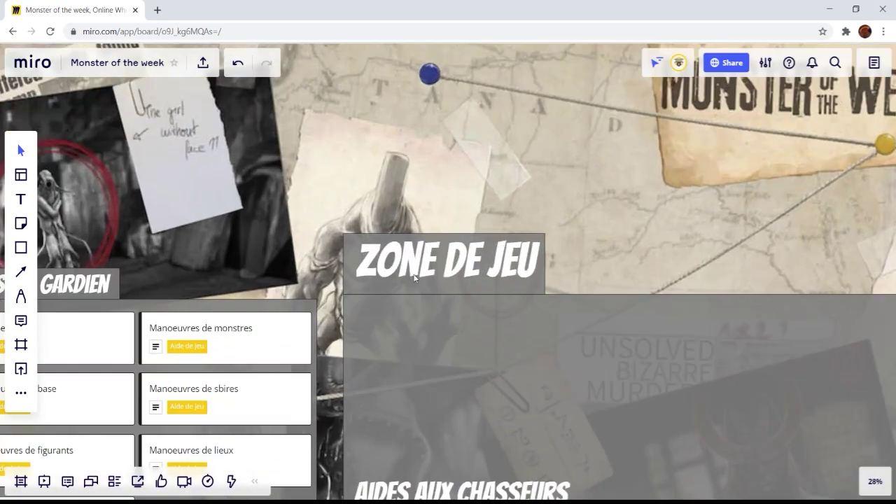
pyautogui.scroll(1, 414, 277)
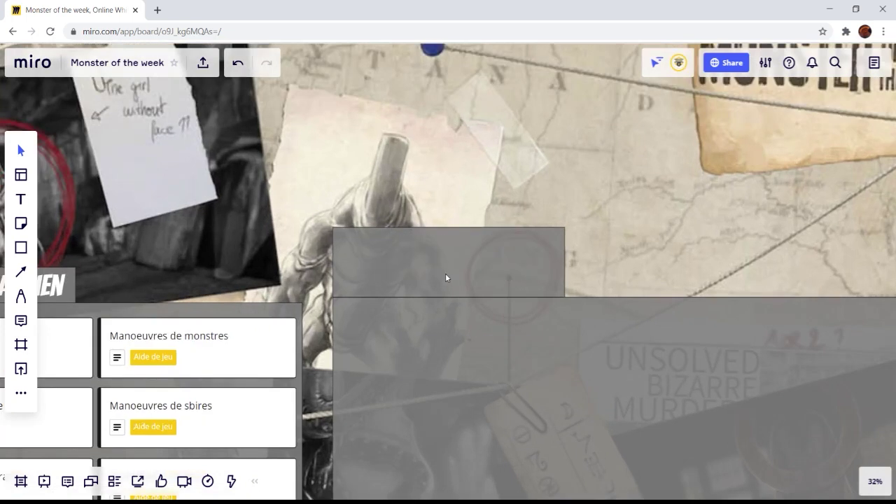
pyautogui.click(445, 273)
pyautogui.click(364, 172)
pyautogui.scroll(-3, 367, 304)
pyautogui.click(390, 315)
pyautogui.write('zone de jeu')
pyautogui.click(415, 173)
pyautogui.click(416, 446)
# Step: Adjust the title's alignment and top edge, and make the title text white
pyautogui.click(487, 172)
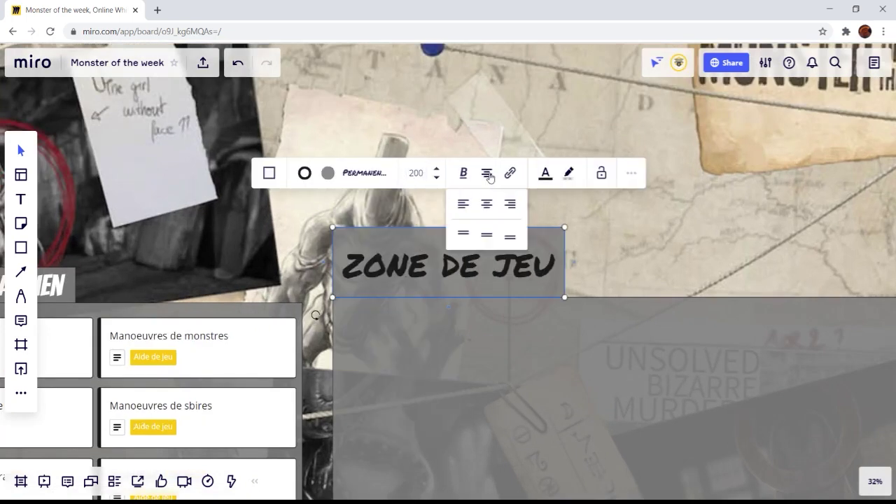
pyautogui.moveTo(539, 227); pyautogui.dragTo(538, 236)
pyautogui.tripleClick(523, 267)
pyautogui.click(546, 181)
pyautogui.click(510, 215)
pyautogui.scroll(-8, 517, 289)
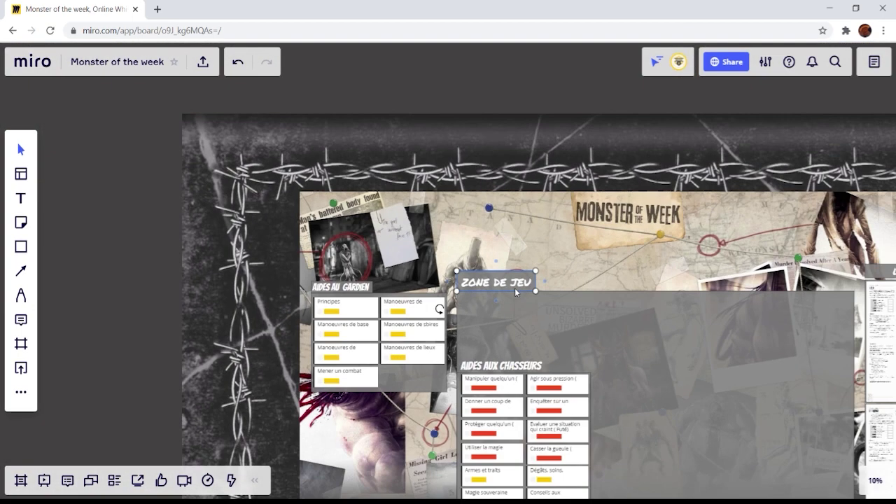
pyautogui.click(390, 131)
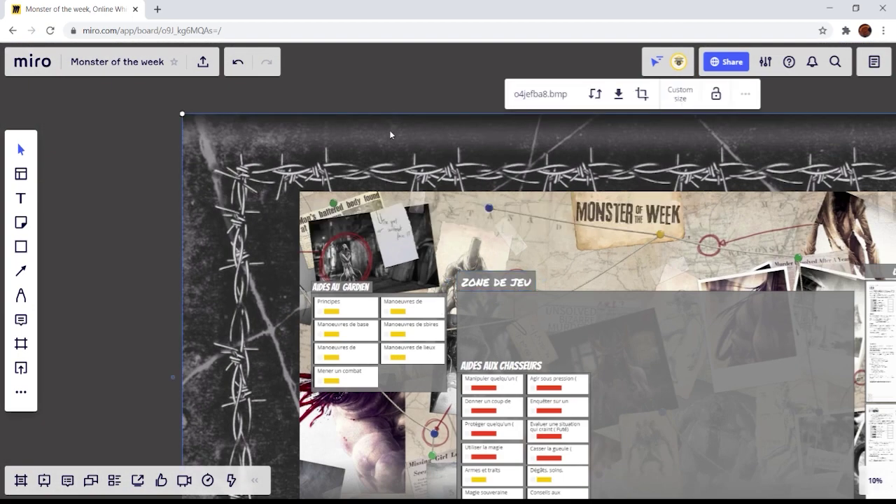
# Step: Ctrl-select the four background pieces, including the ZONE DE JEU title, and group them
pyautogui.press('ctrl')
pyautogui.keyDown('ctrl'); pyautogui.click(459, 206); pyautogui.keyUp('ctrl')
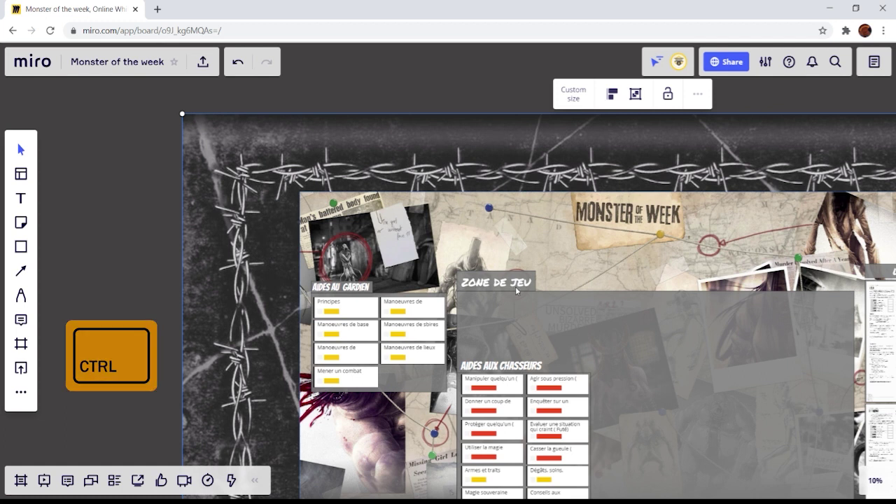
pyautogui.keyDown('ctrl'); pyautogui.click(539, 314); pyautogui.keyUp('ctrl')
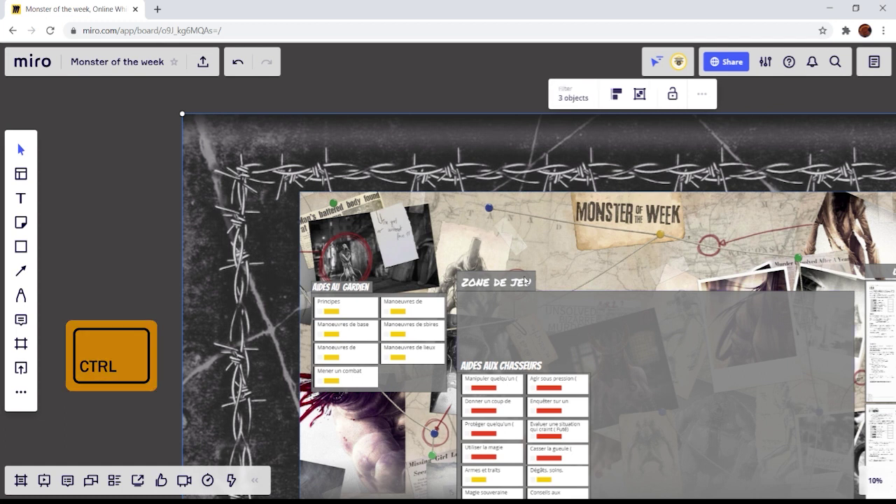
pyautogui.click(639, 99)
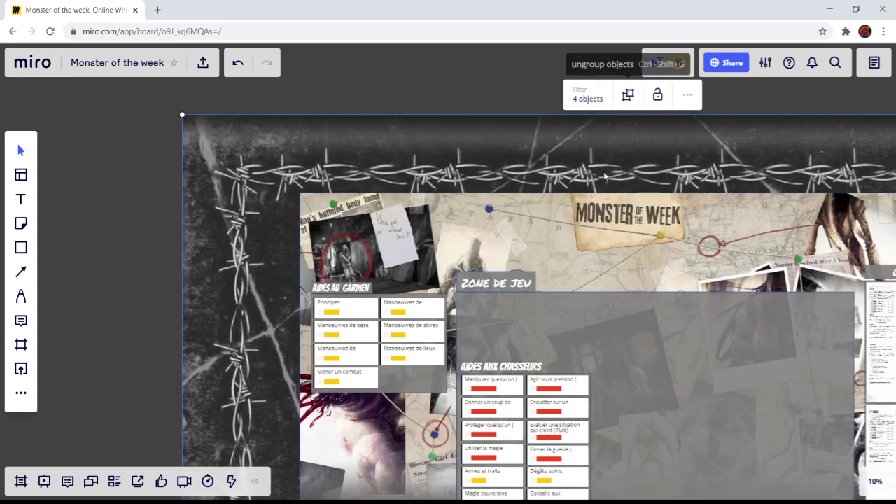
# Step: Undo an accidental move of the background group, then lock it in place
pyautogui.scroll(-2, 571, 324)
pyautogui.moveTo(650, 361); pyautogui.dragTo(551, 312)
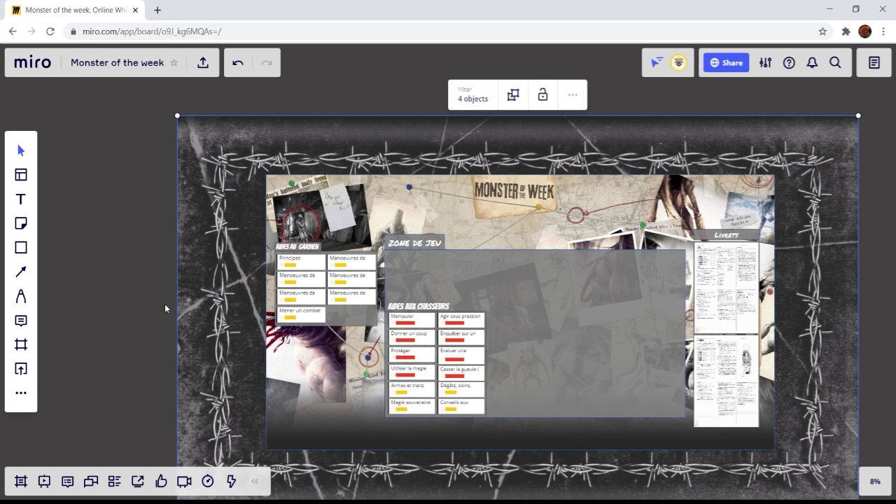
pyautogui.click(136, 304)
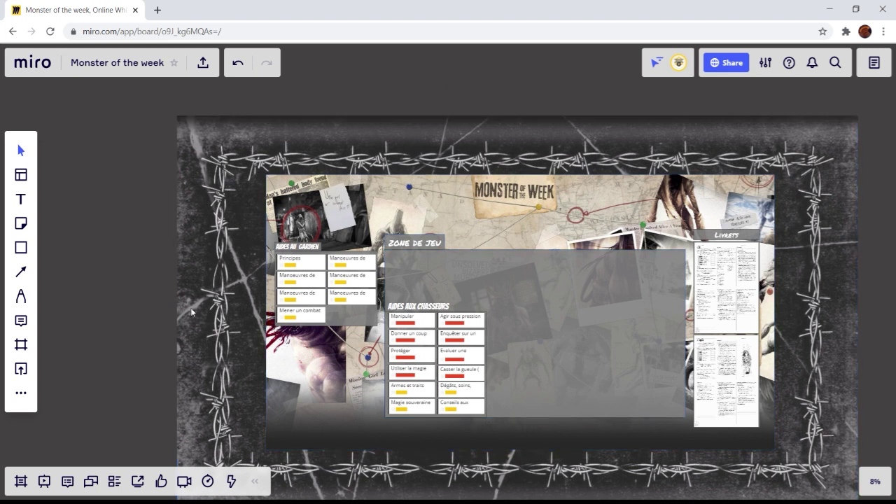
pyautogui.click(496, 233)
pyautogui.moveTo(483, 236); pyautogui.dragTo(585, 210)
pyautogui.hotkey('ctrl', 'z')
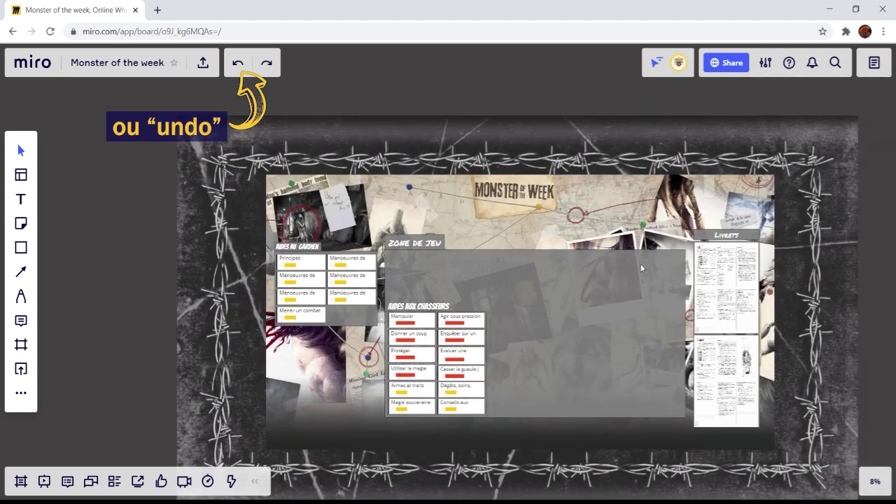
pyautogui.click(625, 243)
pyautogui.click(544, 96)
pyautogui.scroll(2, 633, 329)
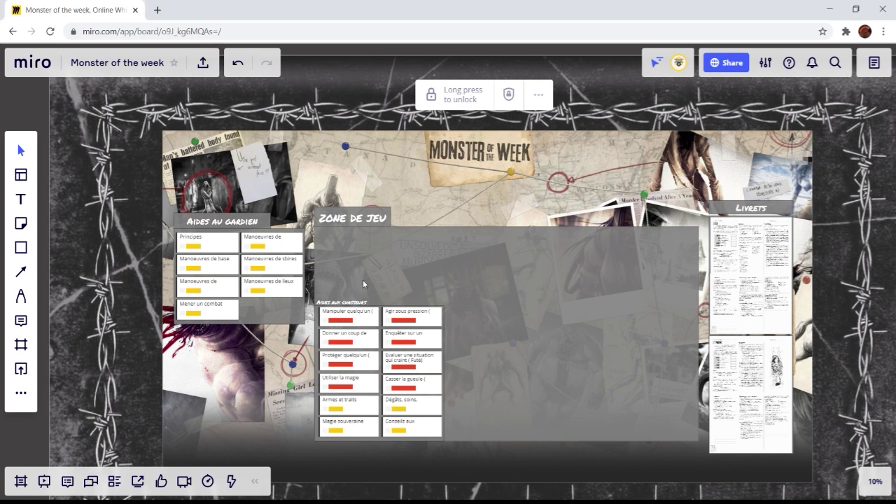
# Step: Unlock the background group and ungroup it back into its four pieces
pyautogui.press('shift')
pyautogui.moveTo(303, 454); pyautogui.dragTo(464, 296)
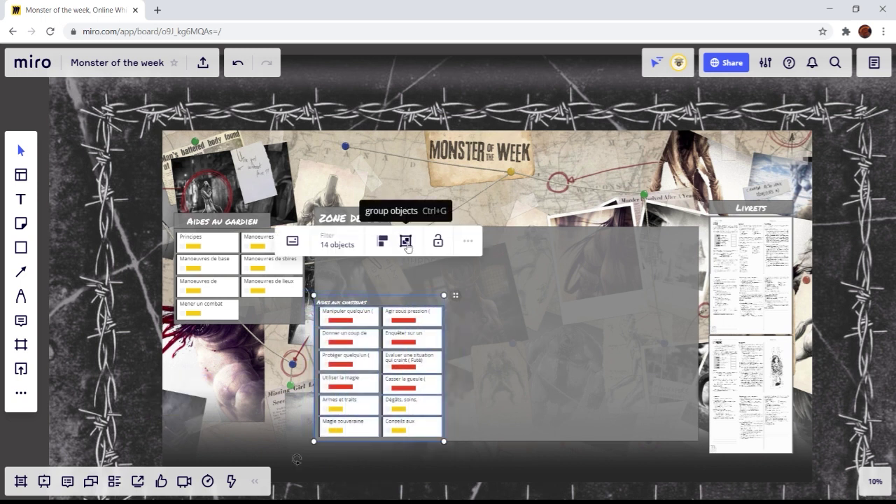
pyautogui.click(245, 409)
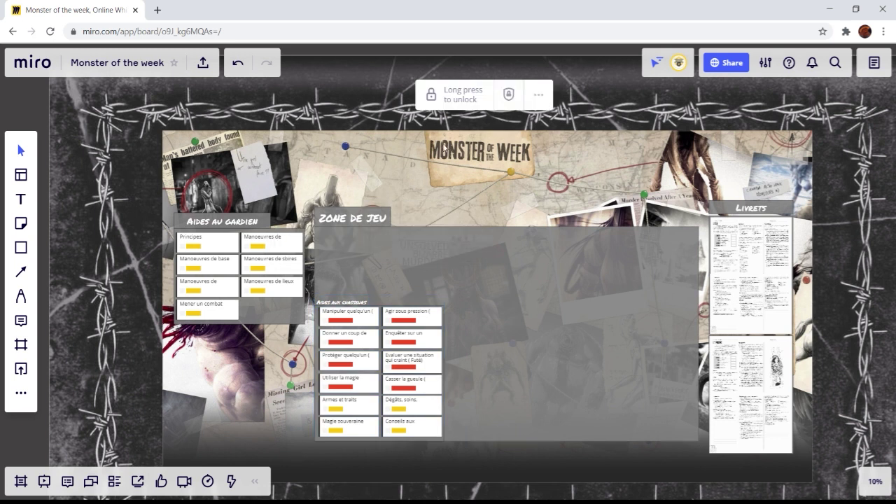
pyautogui.click(462, 98)
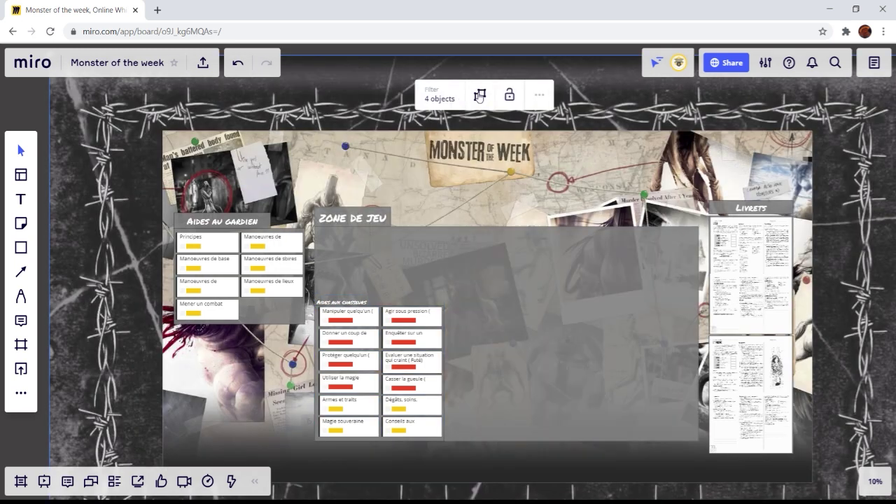
pyautogui.click(480, 96)
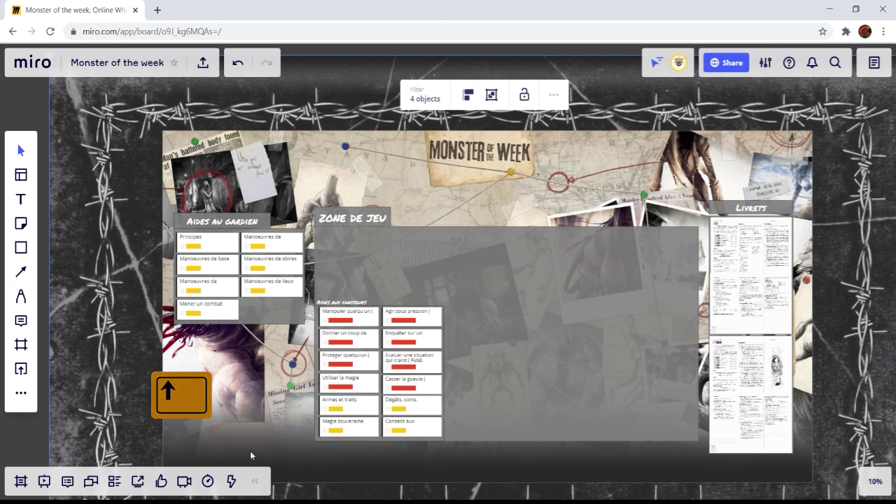
pyautogui.click(7, 452)
# Step: Test moving the background pieces, undo each move, and confirm the outer backdrop stays locked
pyautogui.moveTo(304, 460); pyautogui.dragTo(377, 387)
pyautogui.hotkey('ctrl', 'z')
pyautogui.click(512, 344)
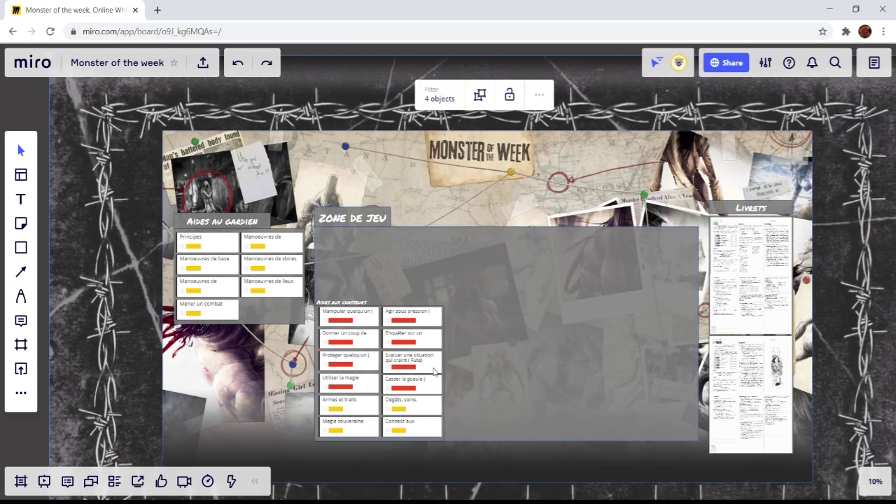
pyautogui.click(28, 428)
pyautogui.moveTo(303, 462); pyautogui.dragTo(313, 401)
pyautogui.hotkey('ctrl', 'z')
pyautogui.click(90, 413)
# Step: Box-select the fourteen Aides aux chasseurs cards and lock them in place
pyautogui.moveTo(303, 459); pyautogui.dragTo(460, 288)
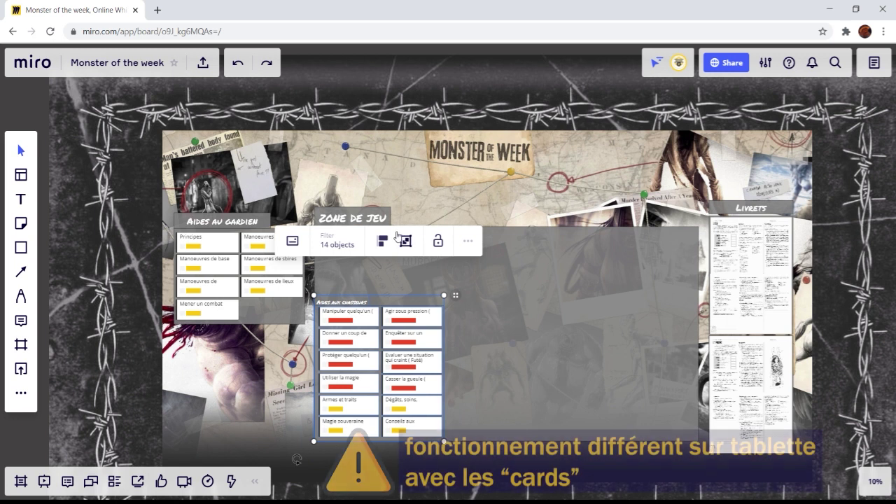
pyautogui.click(437, 241)
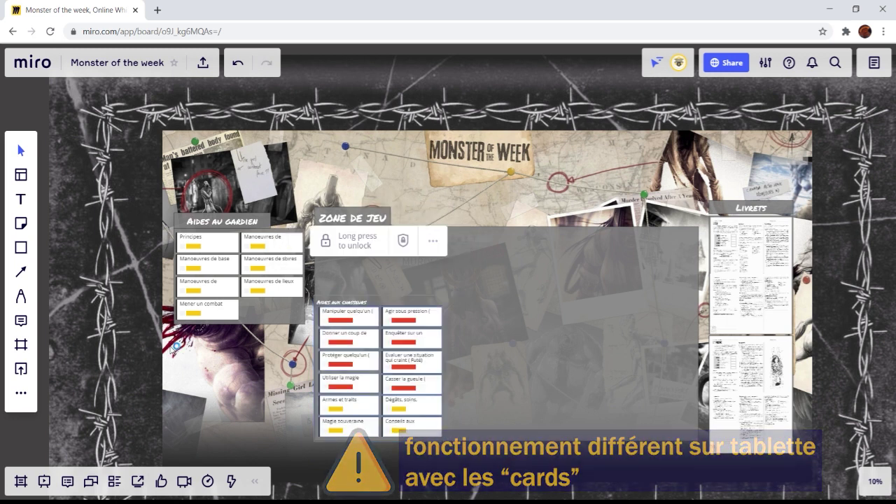
pyautogui.moveTo(170, 345); pyautogui.dragTo(301, 207)
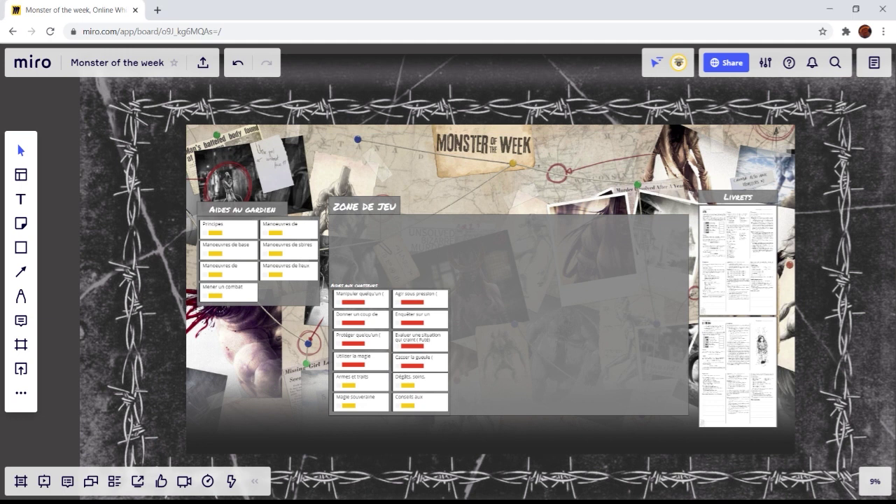
pyautogui.moveTo(572, 258); pyautogui.dragTo(534, 251)
# Step: Group the 0009.jpg page with the bottom image of the Livrets column, then deselect
pyautogui.click(693, 233)
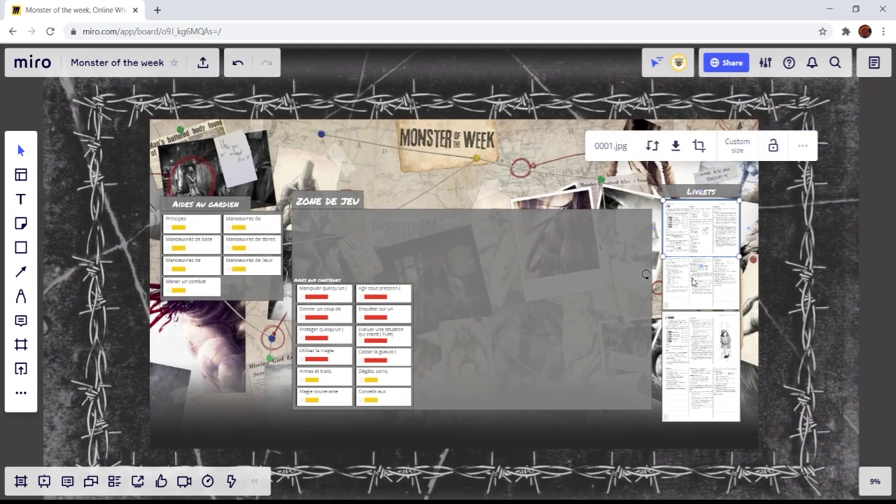
pyautogui.click(693, 281)
pyautogui.click(692, 336)
pyautogui.click(692, 406)
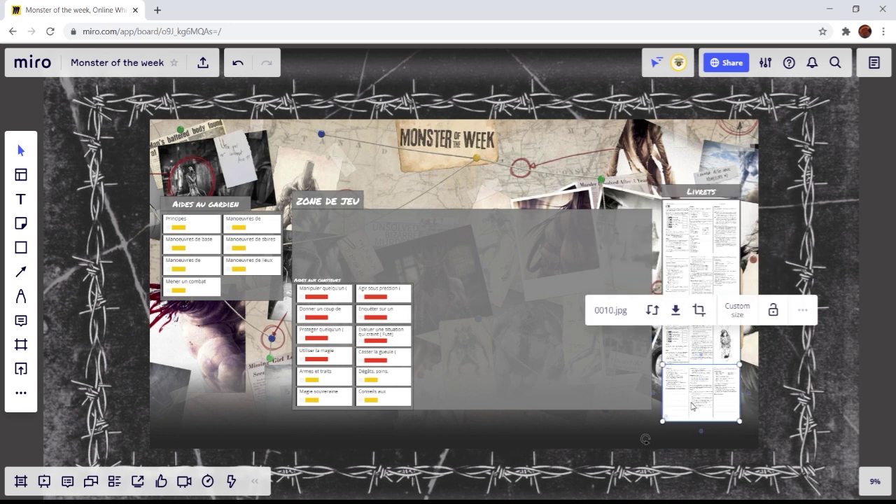
pyautogui.click(701, 237)
pyautogui.keyDown('shift'); pyautogui.click(704, 291); pyautogui.keyUp('shift')
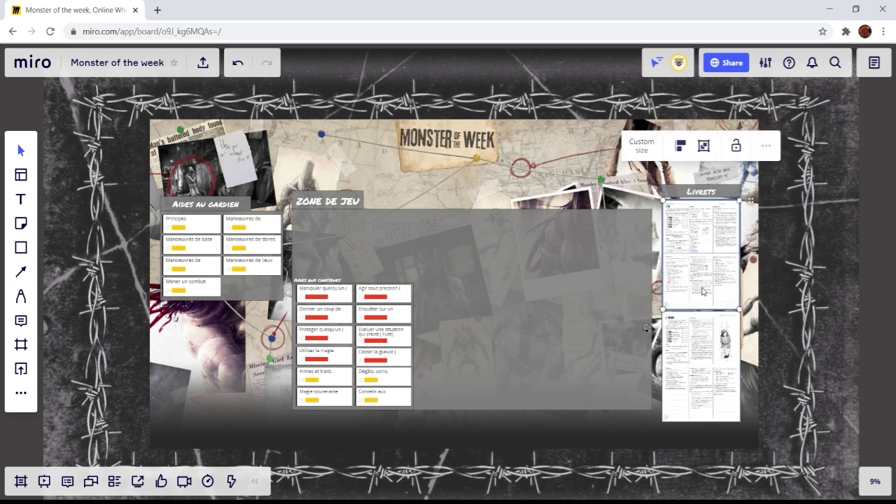
pyautogui.click(694, 341)
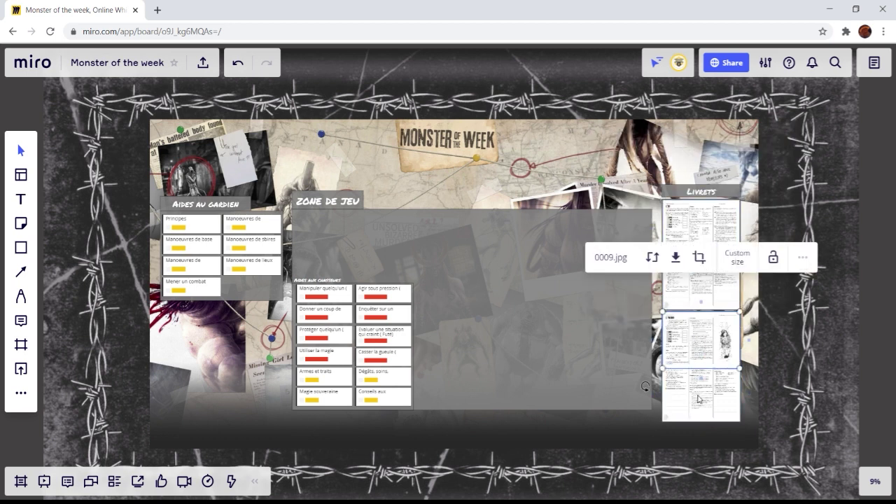
pyautogui.keyDown('shift'); pyautogui.click(698, 403); pyautogui.keyUp('shift')
pyautogui.click(706, 260)
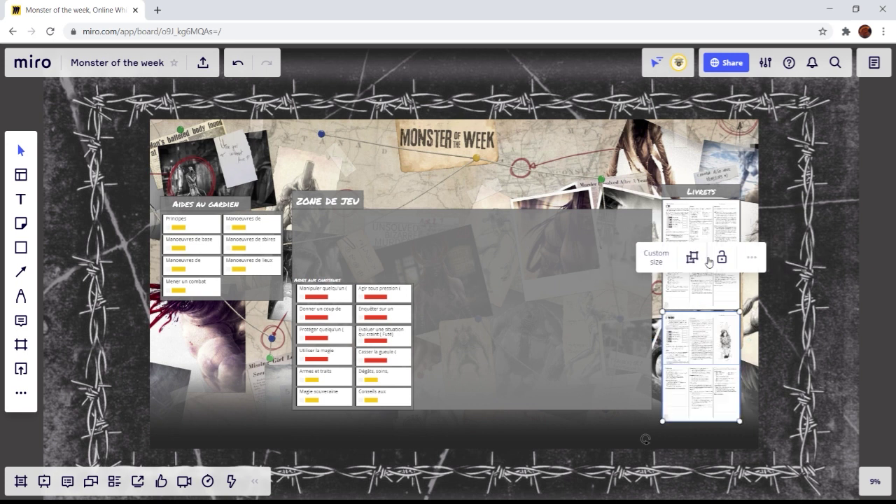
pyautogui.click(868, 329)
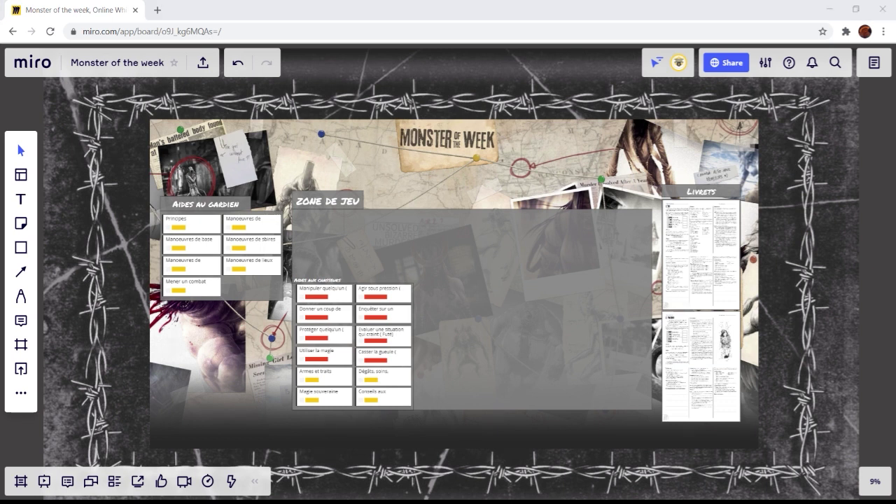
pyautogui.hotkey('alt', 'Tab')
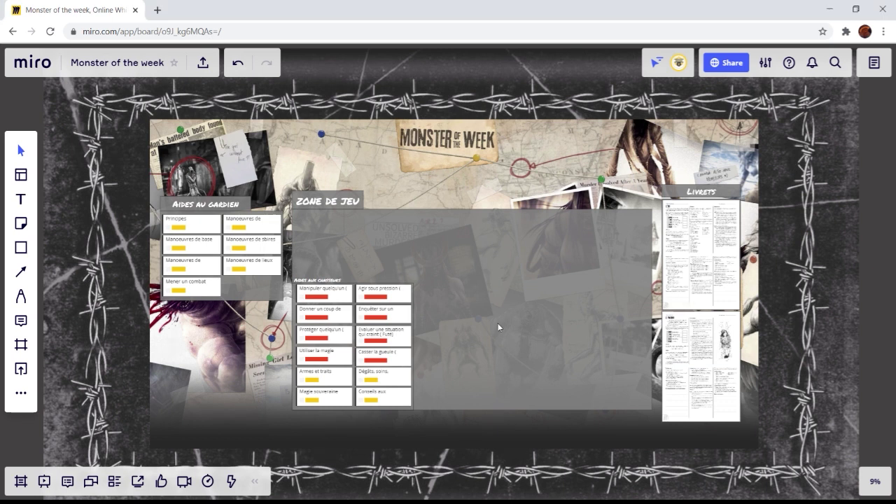
pyautogui.scroll(-3, 497, 327)
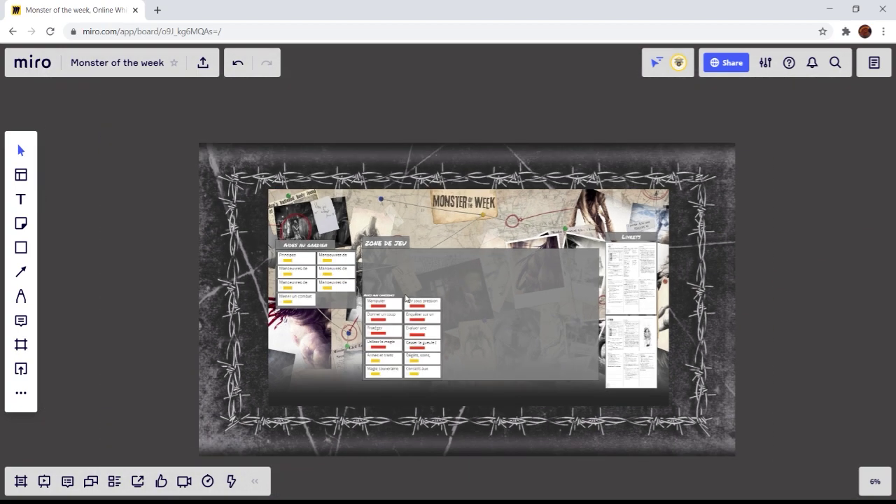
pyautogui.scroll(5, 289, 269)
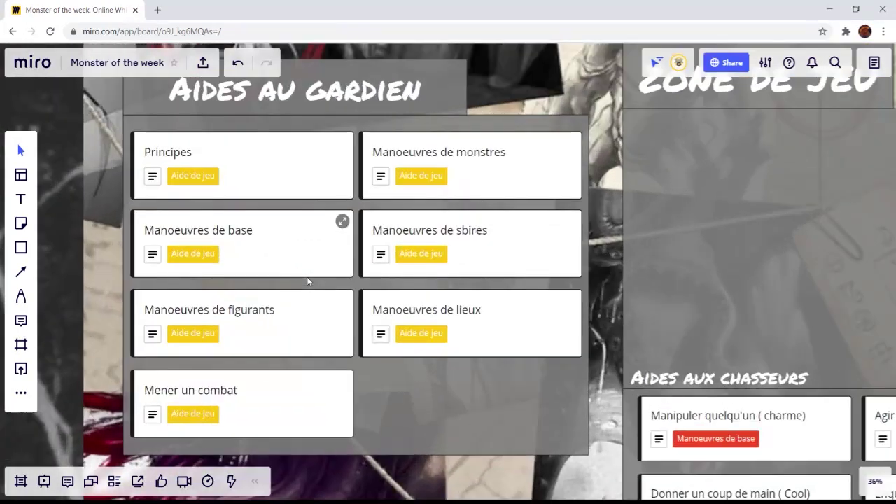
pyautogui.scroll(-3, 308, 281)
pyautogui.scroll(-4, 364, 286)
pyautogui.scroll(8, 490, 290)
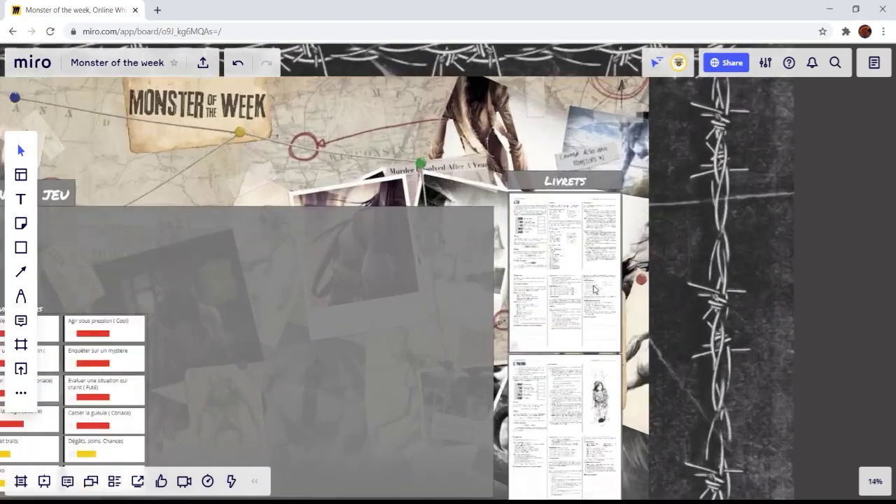
pyautogui.scroll(-6, 567, 289)
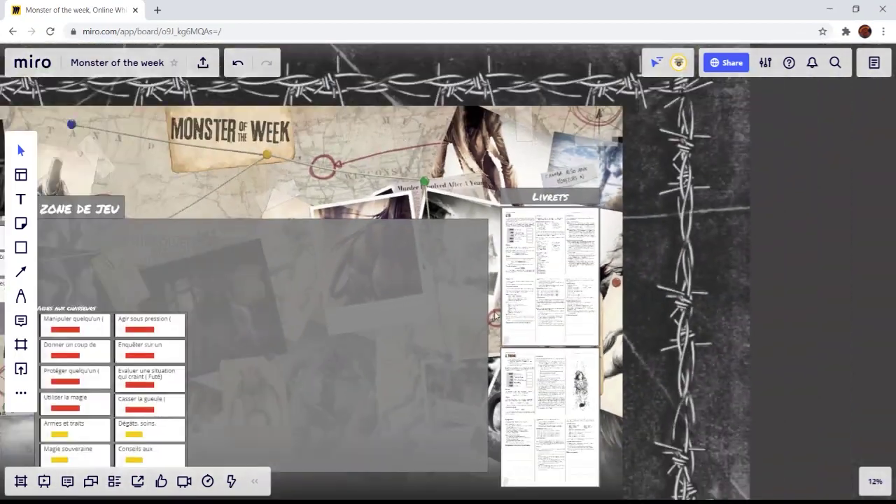
pyautogui.moveTo(421, 333); pyautogui.dragTo(666, 306)
pyautogui.scroll(8, 532, 341)
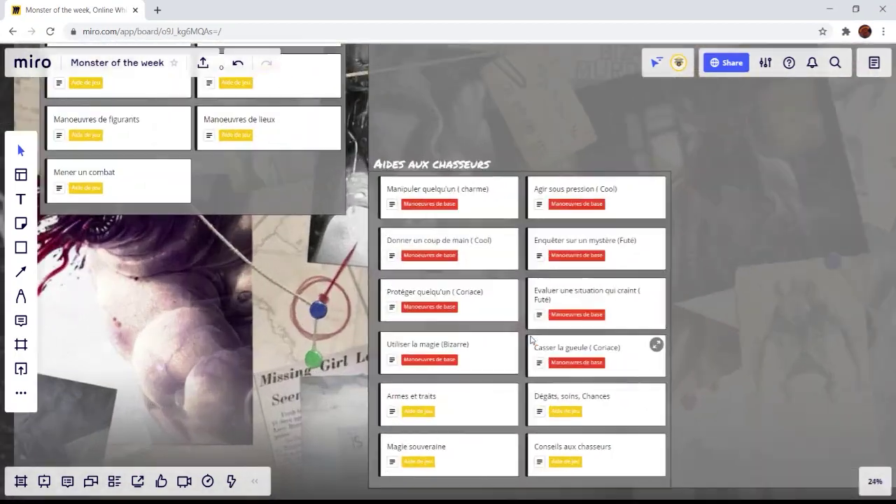
pyautogui.scroll(-5, 531, 339)
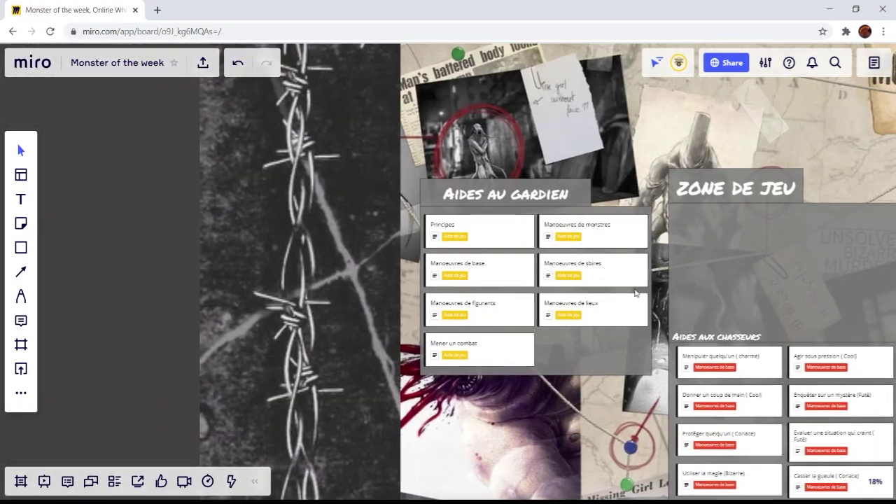
pyautogui.scroll(3, 586, 309)
pyautogui.scroll(-7, 599, 308)
pyautogui.moveTo(729, 305); pyautogui.dragTo(426, 293)
pyautogui.scroll(8, 698, 400)
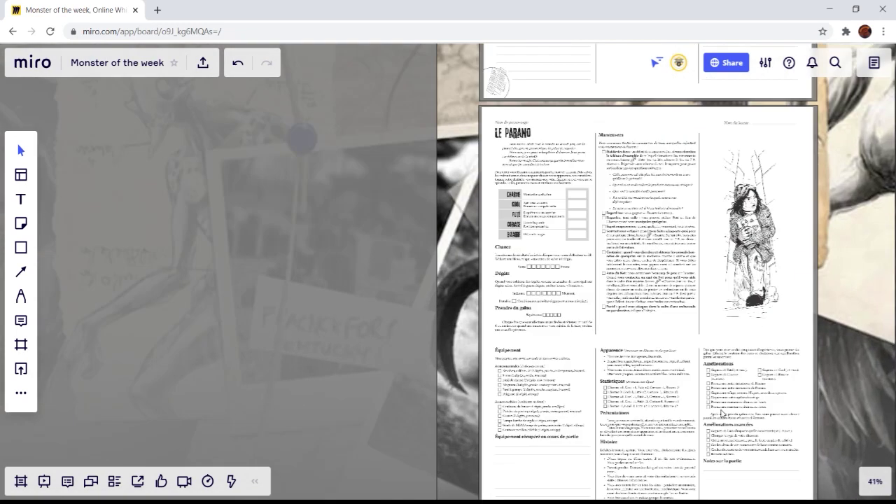
pyautogui.scroll(-6, 644, 342)
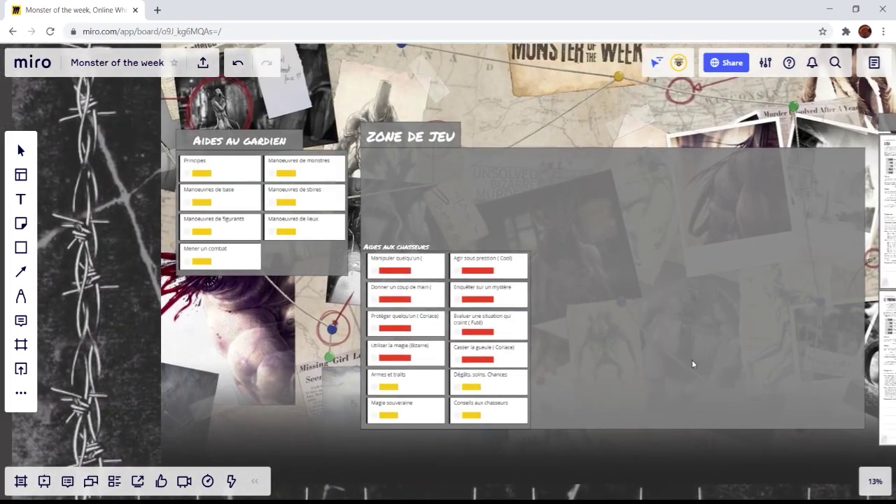
pyautogui.scroll(-2, 665, 354)
pyautogui.moveTo(649, 327); pyautogui.dragTo(564, 315)
pyautogui.scroll(-1, 565, 321)
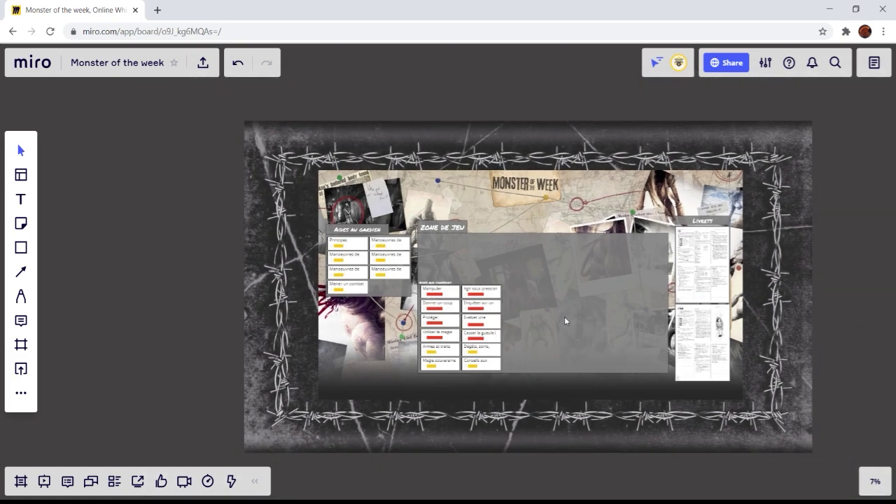
pyautogui.scroll(5, 518, 188)
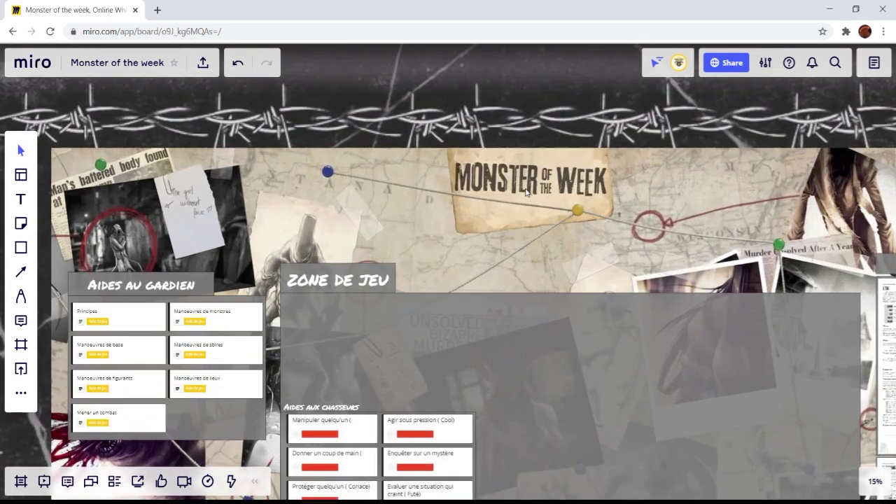
pyautogui.scroll(-4, 521, 196)
pyautogui.scroll(-1, 558, 336)
pyautogui.moveTo(558, 336); pyautogui.dragTo(567, 306)
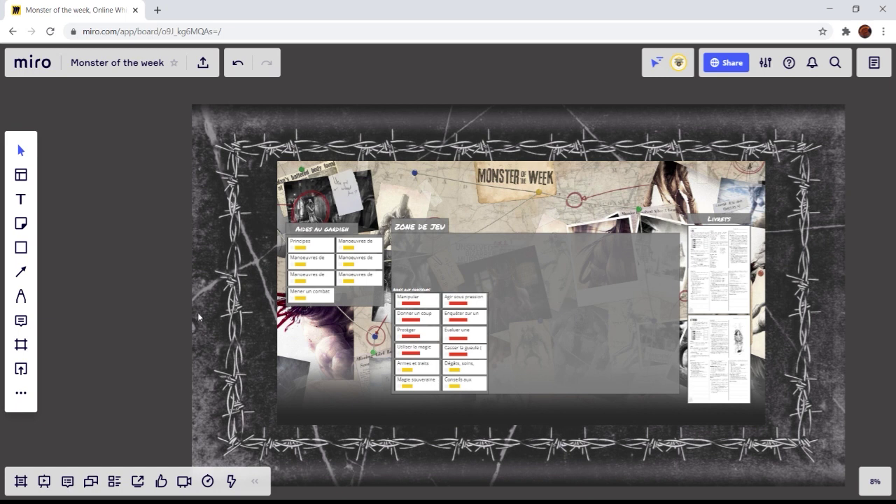
# Step: Draw a frame around the Aides aux chasseurs cards and name it 'Manoeuvres de base et aides de jeu'
pyautogui.click(19, 345)
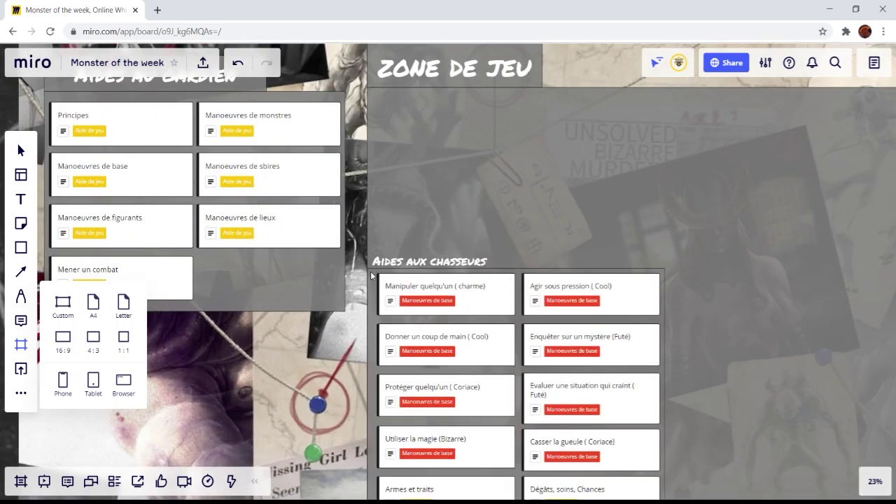
pyautogui.moveTo(368, 270); pyautogui.dragTo(663, 331)
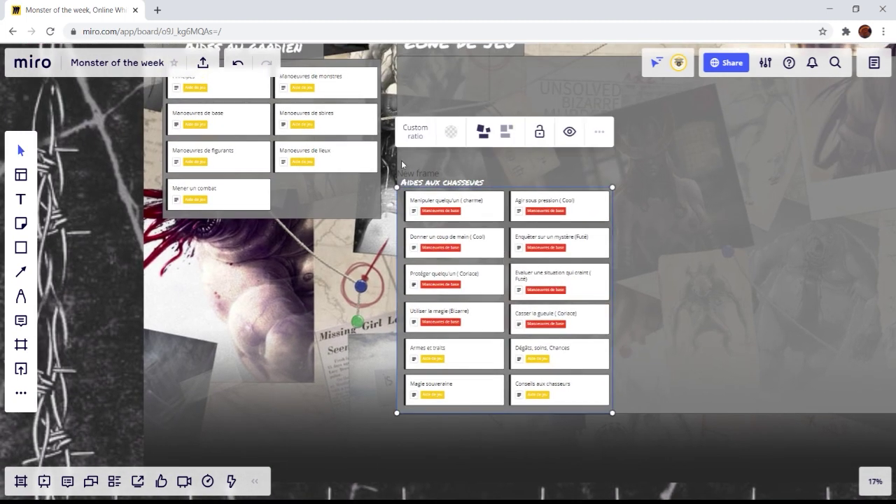
pyautogui.scroll(10, 394, 252)
pyautogui.scroll(5, 379, 269)
pyautogui.doubleClick(369, 266)
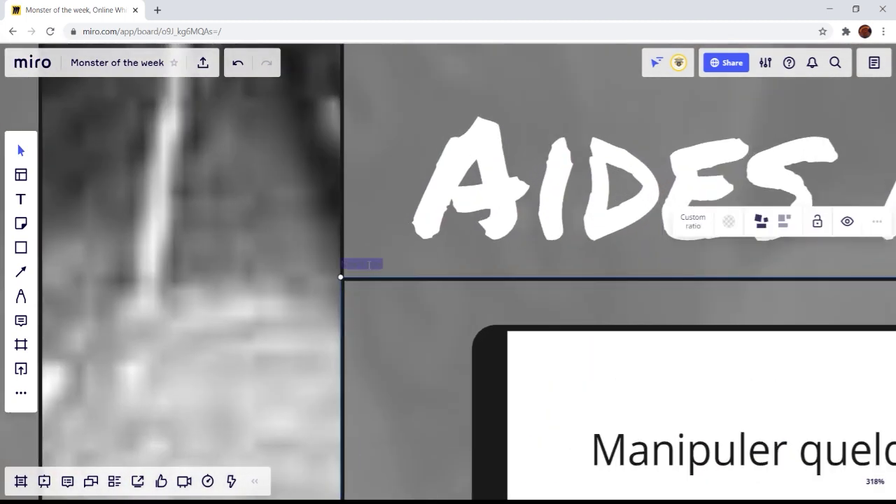
pyautogui.write('Manoeuvres et aide')
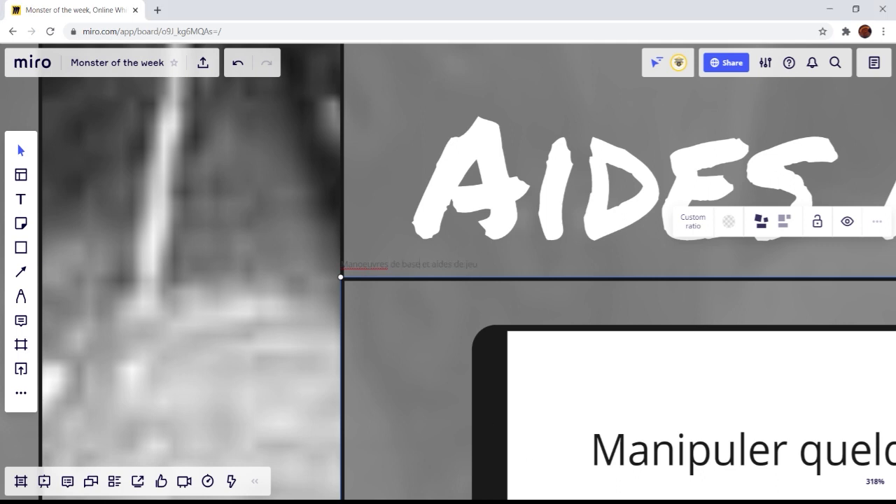
pyautogui.scroll(-10, 363, 265)
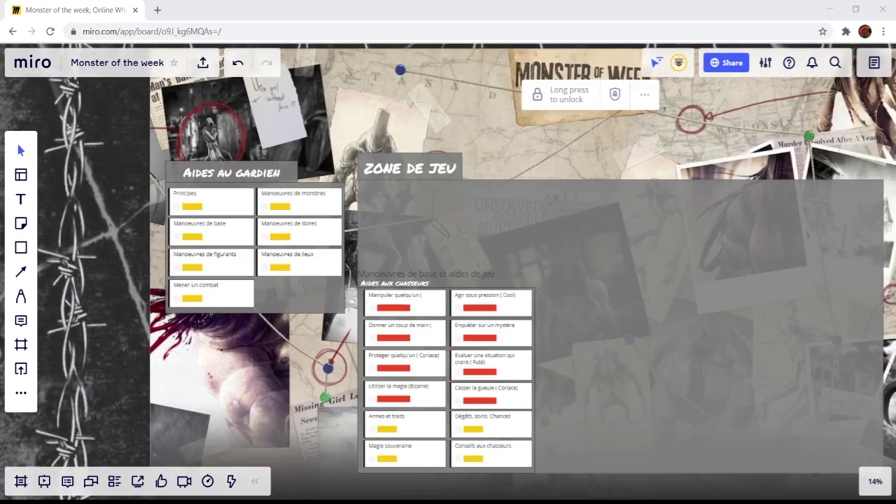
pyautogui.scroll(-6, 515, 395)
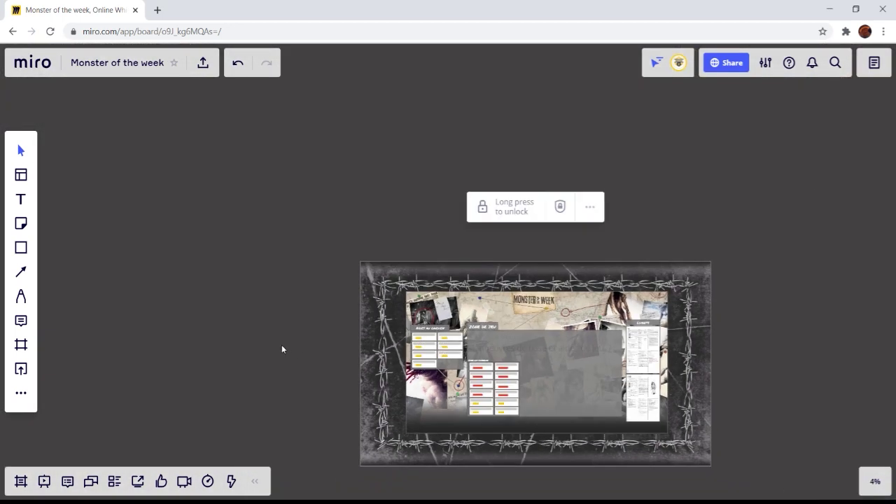
# Step: List the frames in the Frames panel and jump to the Manoeuvres de base et aides de jeu frame
pyautogui.scroll(-5, 646, 366)
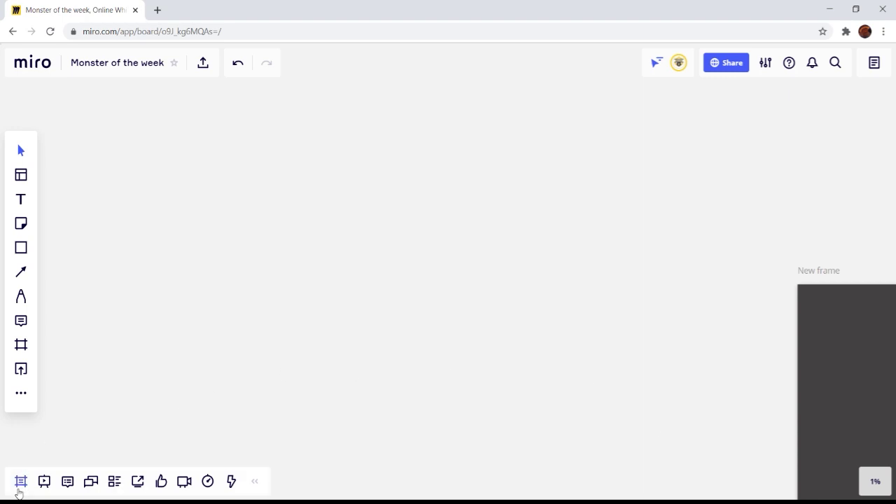
pyautogui.click(21, 488)
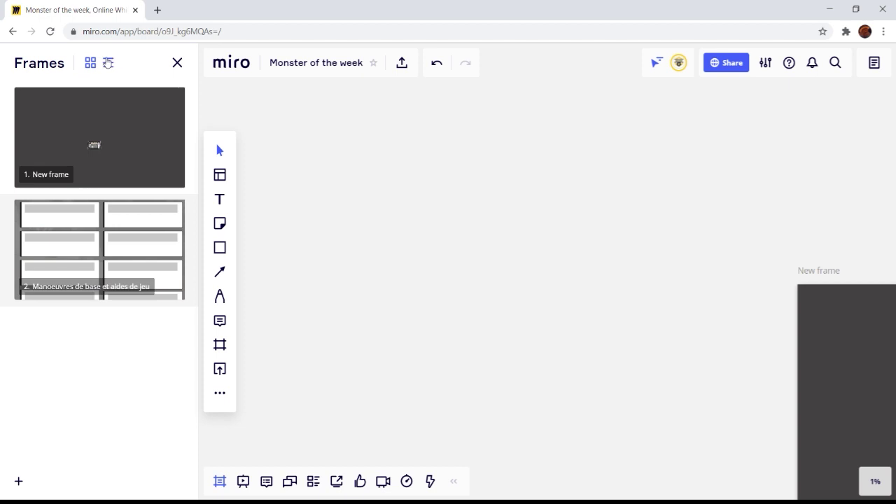
pyautogui.click(108, 63)
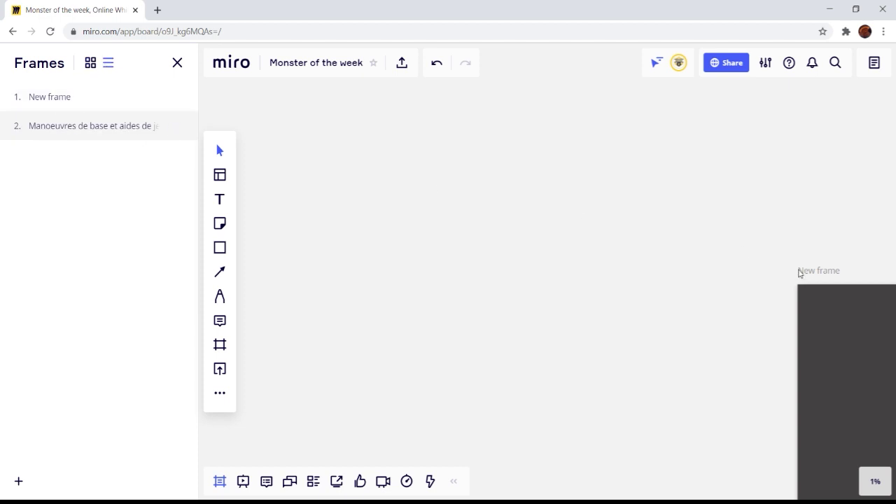
pyautogui.click(44, 126)
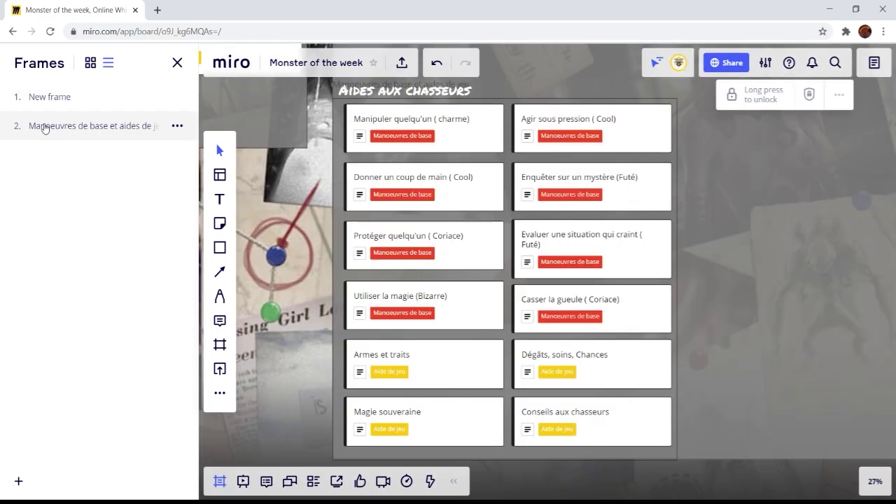
pyautogui.click(53, 97)
pyautogui.click(49, 126)
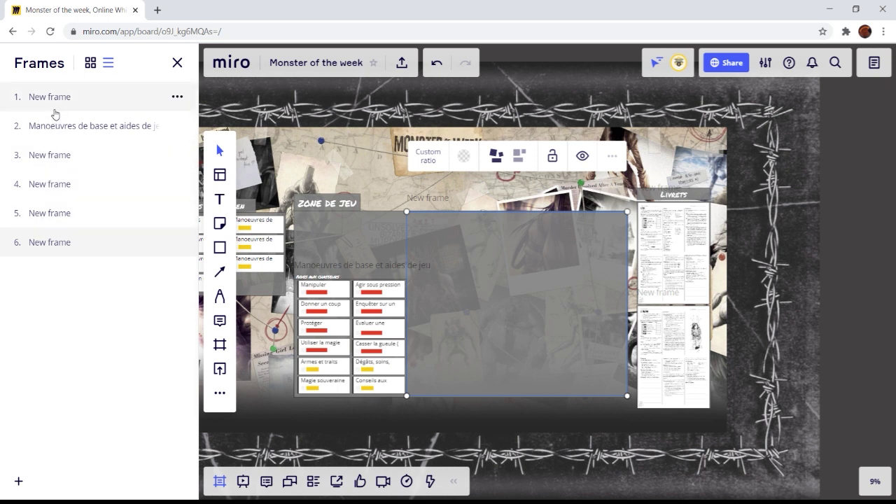
# Step: Rename the first frame, then move fond to the end and Zone de jeu to second place
pyautogui.click(91, 69)
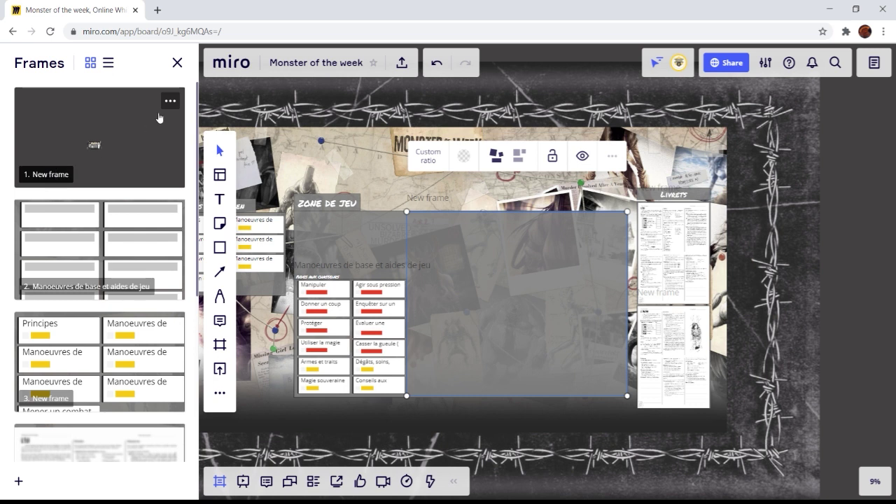
pyautogui.click(170, 102)
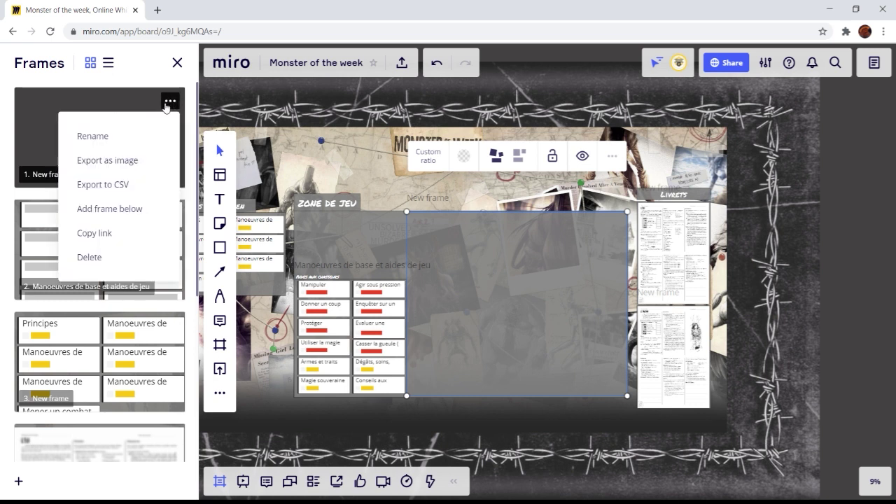
pyautogui.click(96, 137)
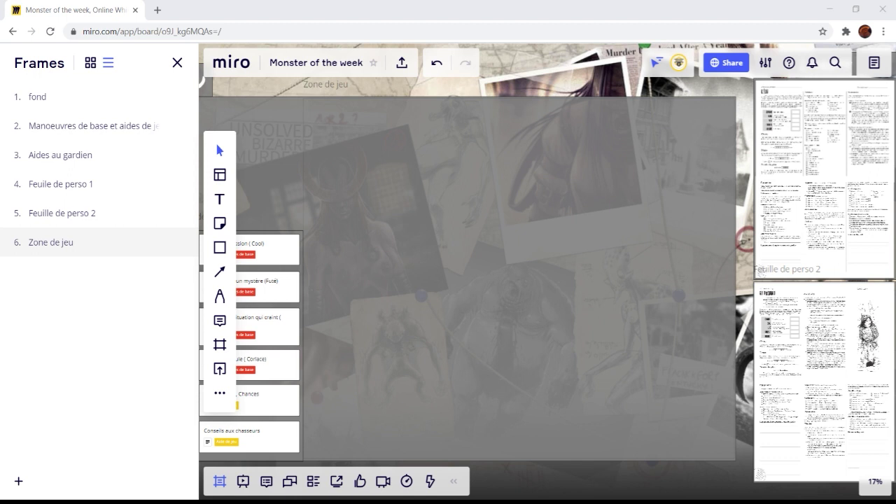
pyautogui.moveTo(42, 95); pyautogui.dragTo(51, 257)
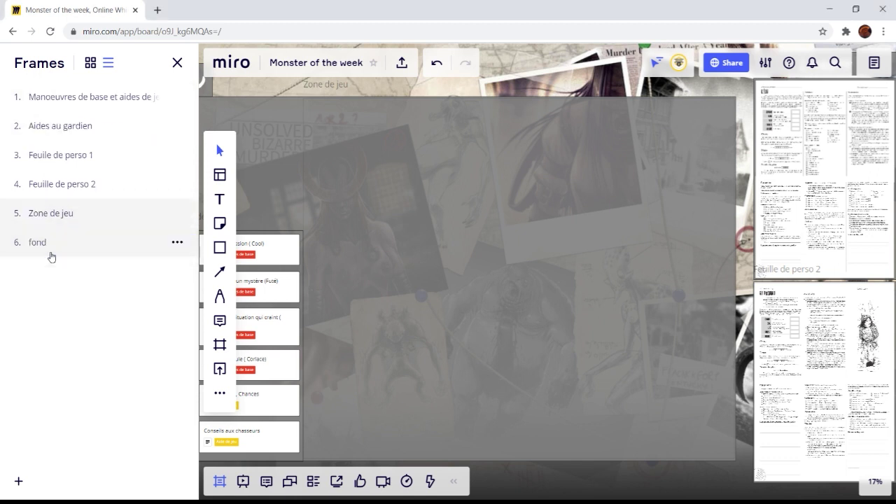
pyautogui.moveTo(62, 209); pyautogui.dragTo(84, 123)
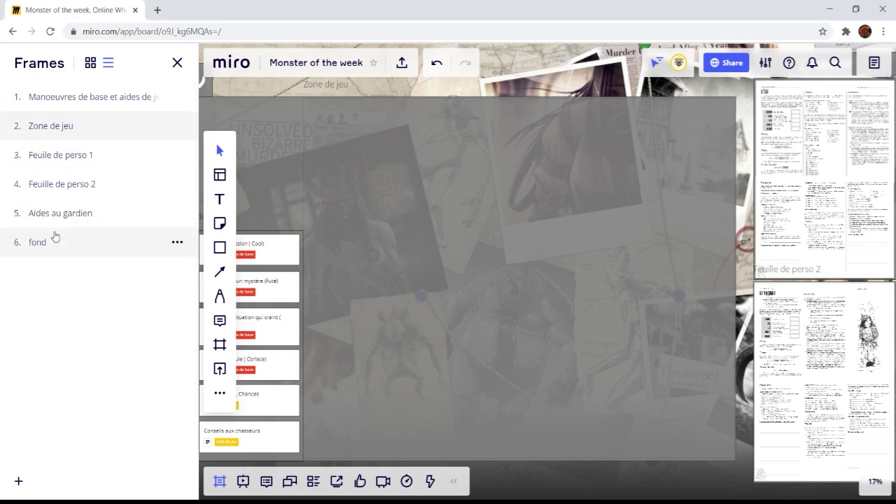
# Step: Review the Zone de jeu, Feuille de perso 1 and 2, and Aides au gardien frames, then close the list
pyautogui.click(96, 94)
pyautogui.click(60, 124)
pyautogui.click(55, 163)
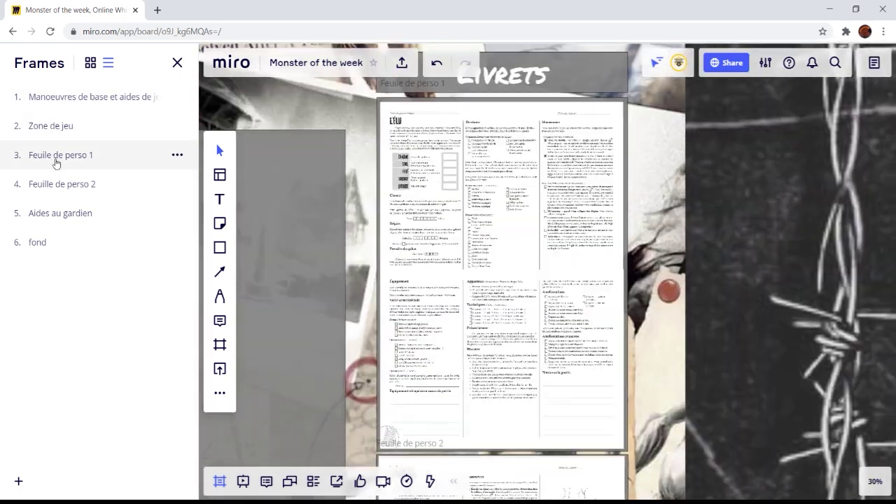
pyautogui.click(54, 186)
pyautogui.click(54, 220)
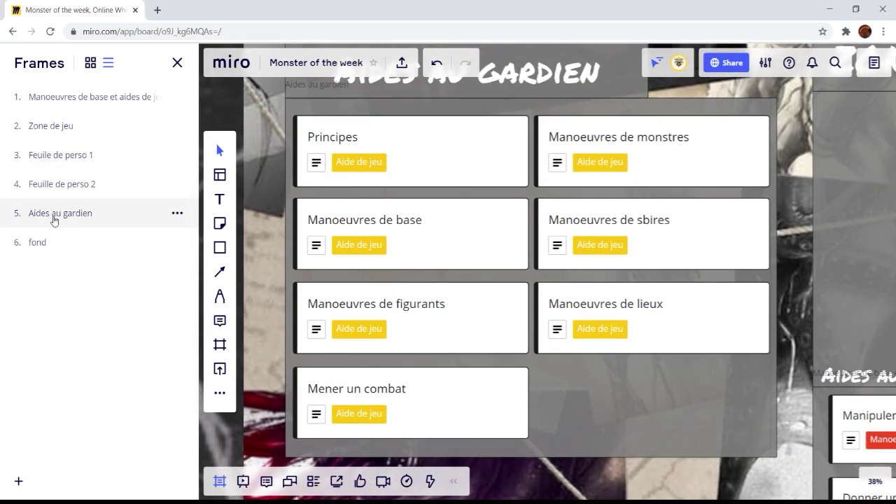
pyautogui.click(54, 127)
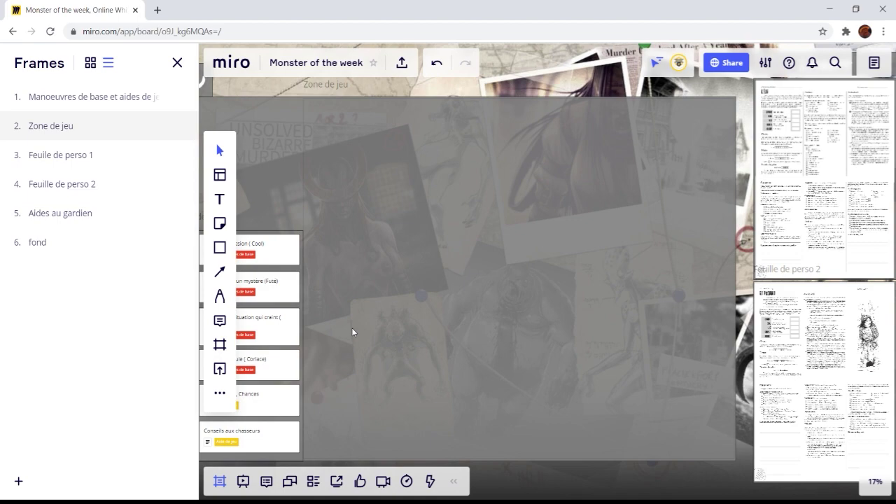
pyautogui.click(219, 481)
pyautogui.scroll(-3, 420, 361)
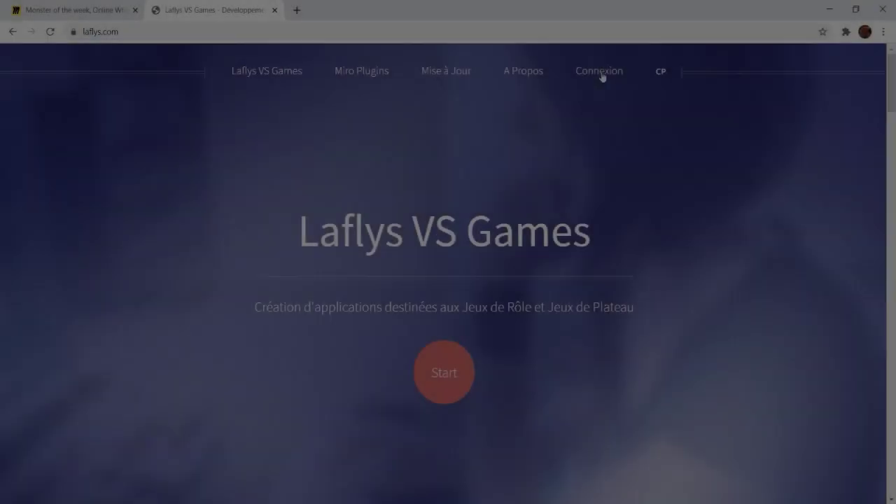
# Step: Create a Laflys VS Games account with a username, e-mail address and password
pyautogui.click(602, 77)
pyautogui.click(132, 428)
pyautogui.click(224, 241)
pyautogui.write('Entraide JDR')
pyautogui.click(119, 307)
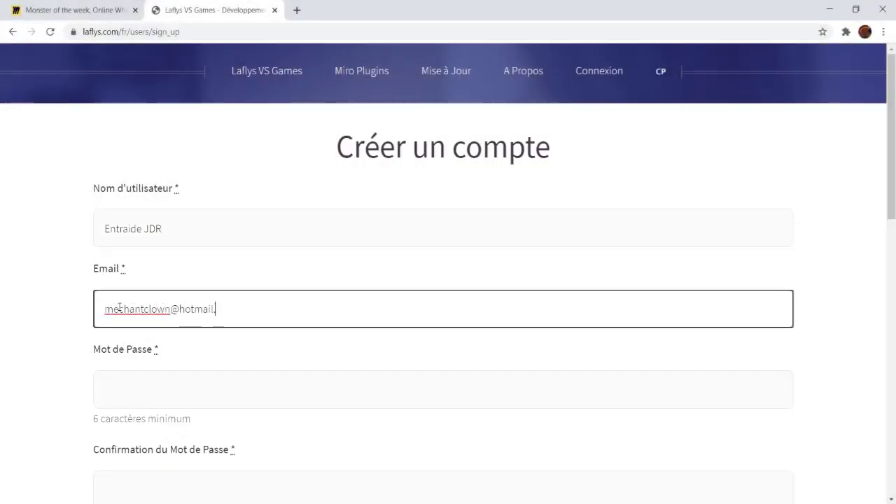
pyautogui.scroll(-1, 123, 315)
pyautogui.click(123, 319)
pyautogui.write('••••••••••')
pyautogui.scroll(-2, 130, 322)
pyautogui.click(135, 424)
pyautogui.write('••••••••••')
pyautogui.click(170, 356)
# Step: Go to Miro Plugins and follow the Dice Master link to its Miro install page
pyautogui.click(358, 73)
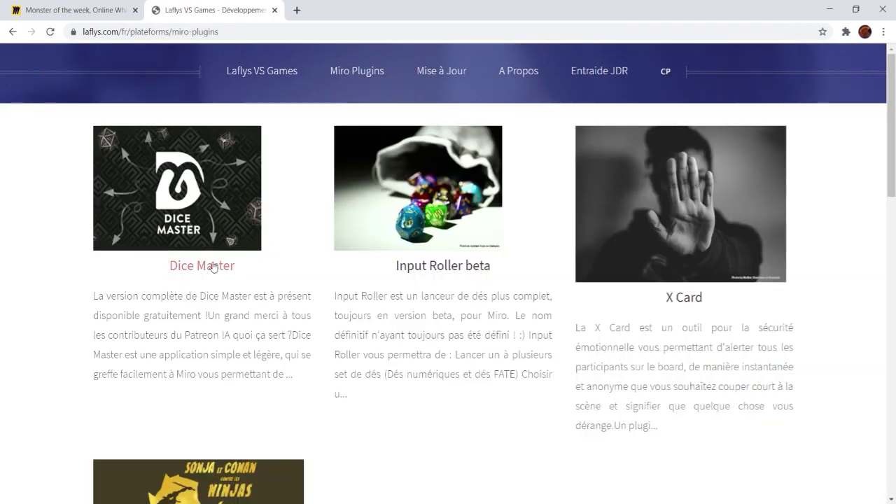
pyautogui.click(214, 267)
pyautogui.scroll(-1, 428, 370)
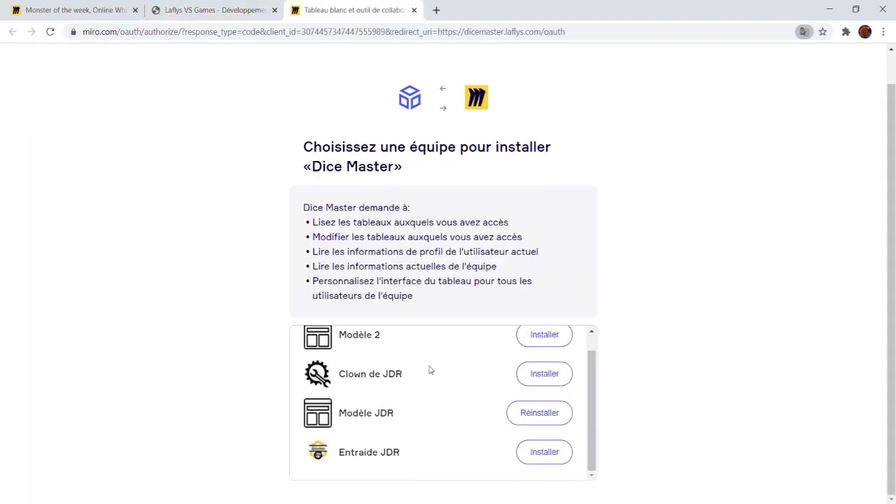
# Step: Install Dice Master for the Entraide JDR team, then reopen the Monster of the week board
pyautogui.click(545, 452)
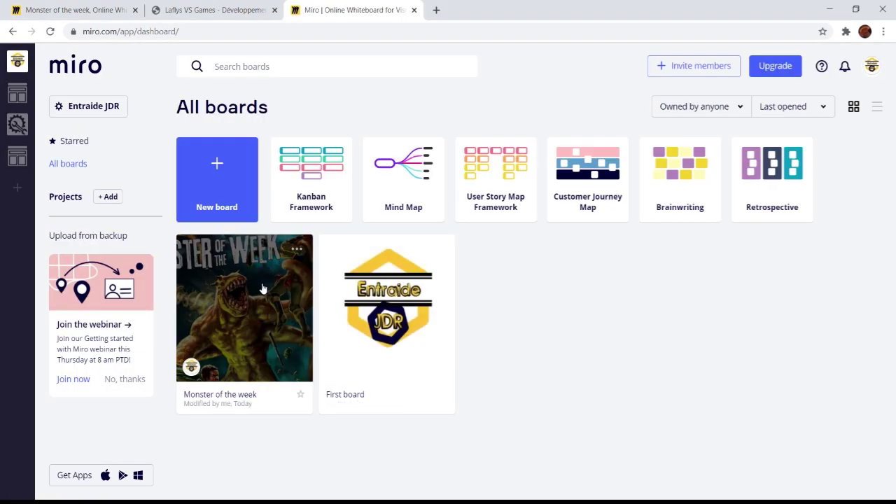
pyautogui.click(262, 288)
pyautogui.click(136, 9)
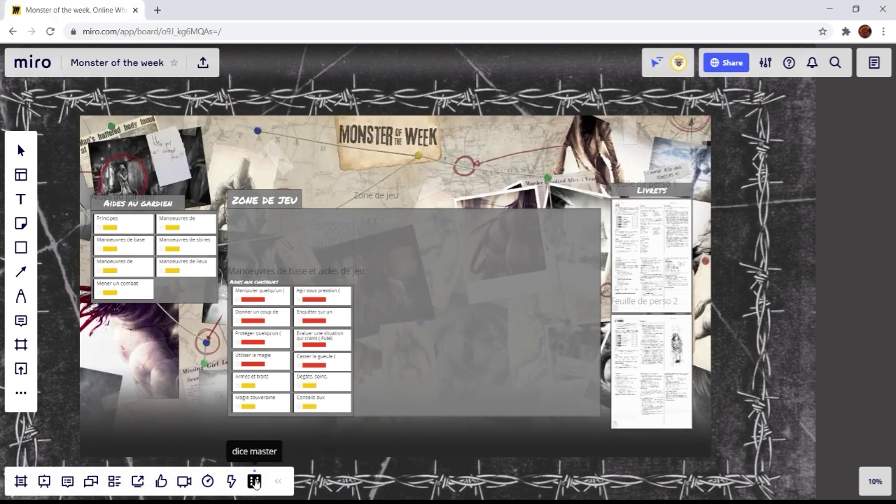
# Step: Roll 2d6 with Dice Master under the nickname MOTW
pyautogui.scroll(10, 280, 255)
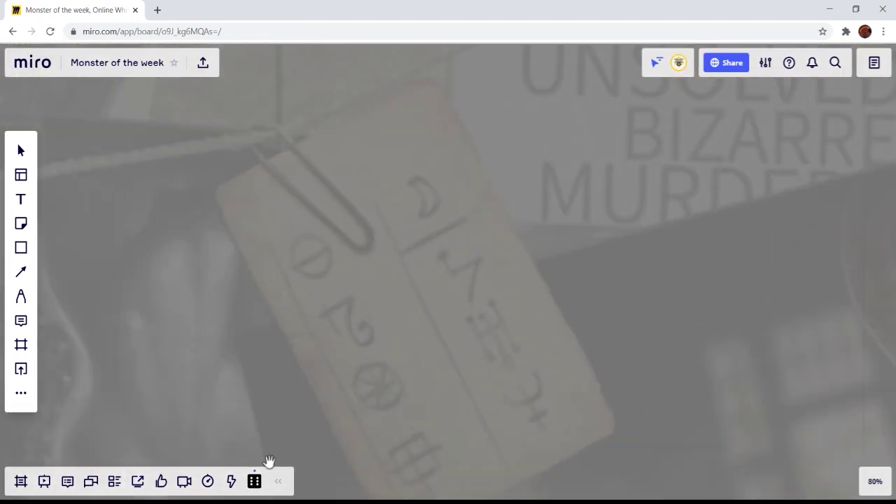
pyautogui.click(254, 481)
pyautogui.moveTo(123, 167); pyautogui.dragTo(93, 166)
pyautogui.write('MOTW')
pyautogui.click(95, 188)
pyautogui.click(140, 194)
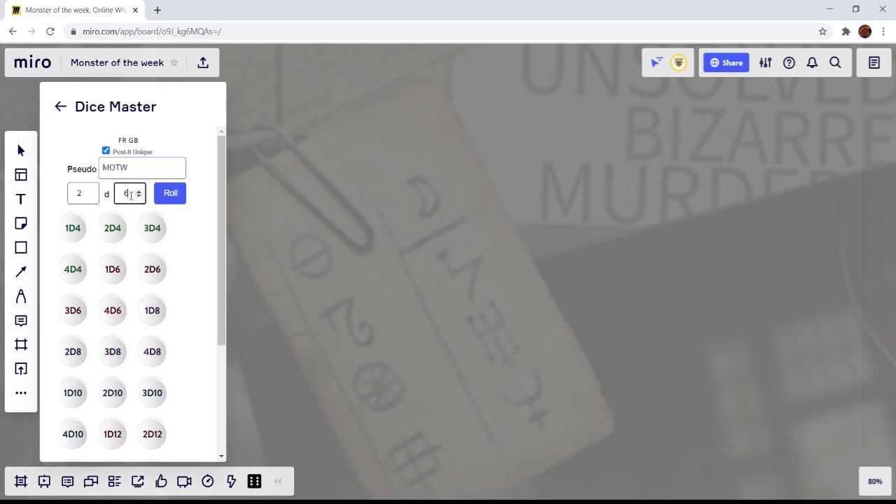
pyautogui.click(174, 201)
# Step: Move the roll note to the top of Zone de jeu and enlarge it
pyautogui.scroll(-5, 443, 240)
pyautogui.click(444, 242)
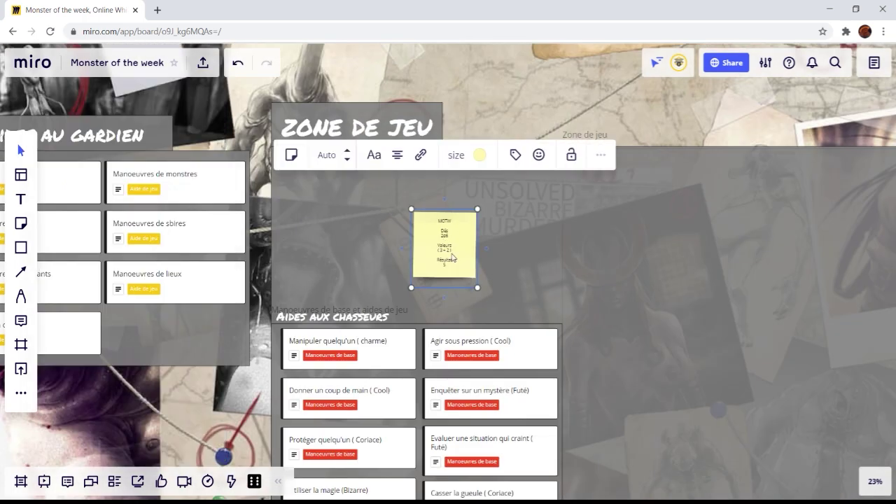
pyautogui.moveTo(443, 242); pyautogui.dragTo(368, 185)
pyautogui.moveTo(400, 227); pyautogui.dragTo(484, 291)
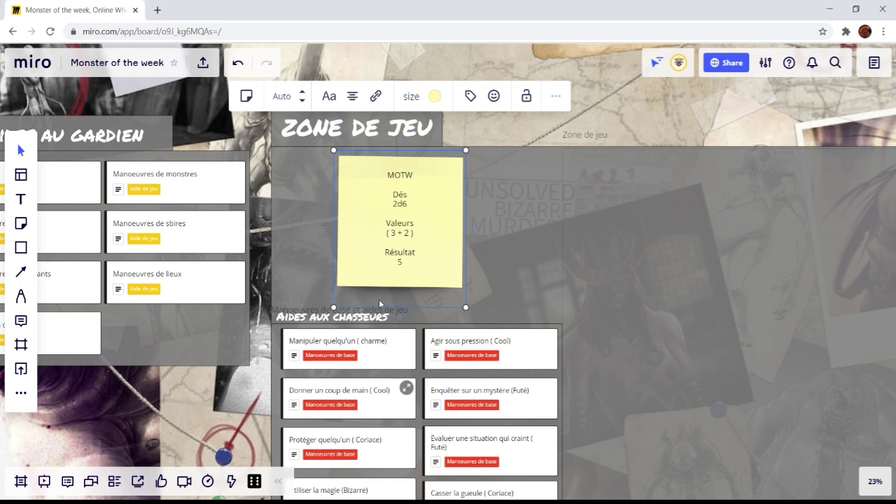
# Step: Reroll the 2d6 note until it shows 1 + 1, result 2
pyautogui.click(256, 485)
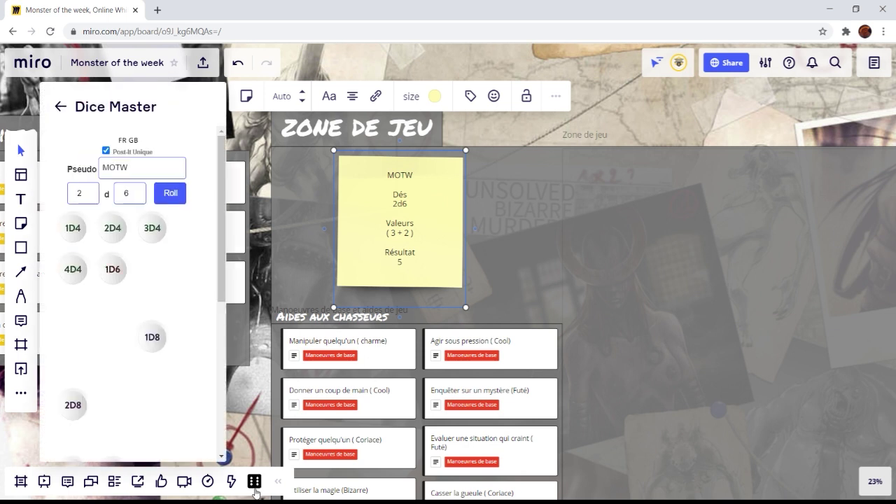
pyautogui.click(175, 198)
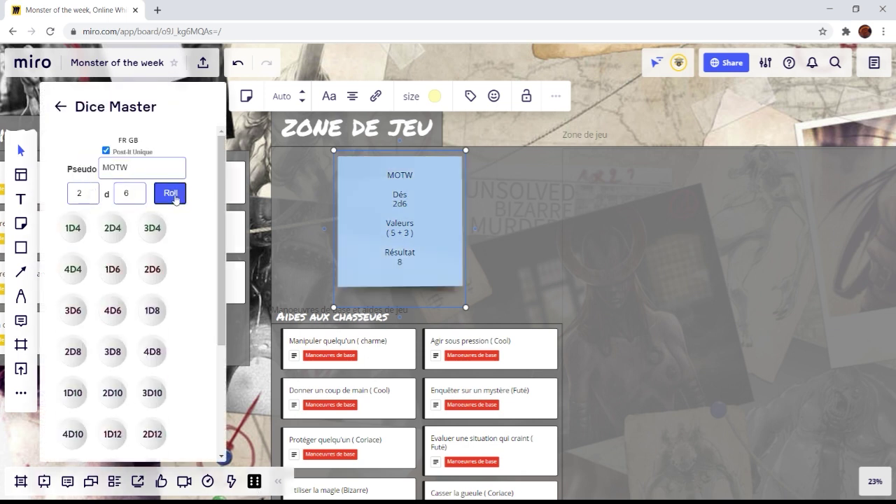
pyautogui.click(175, 198)
pyautogui.click(175, 198)
pyautogui.click(175, 198)
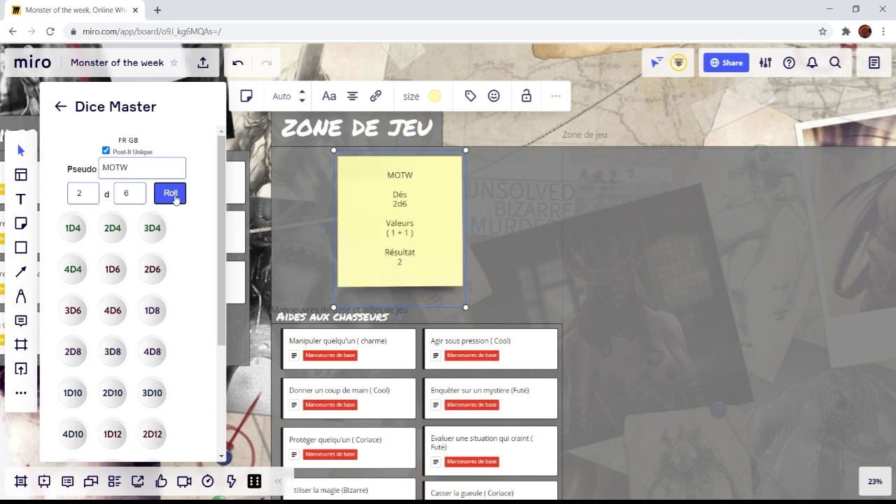
# Step: Lock the MOTW roll note in place on the board
pyautogui.click(305, 247)
pyautogui.click(397, 204)
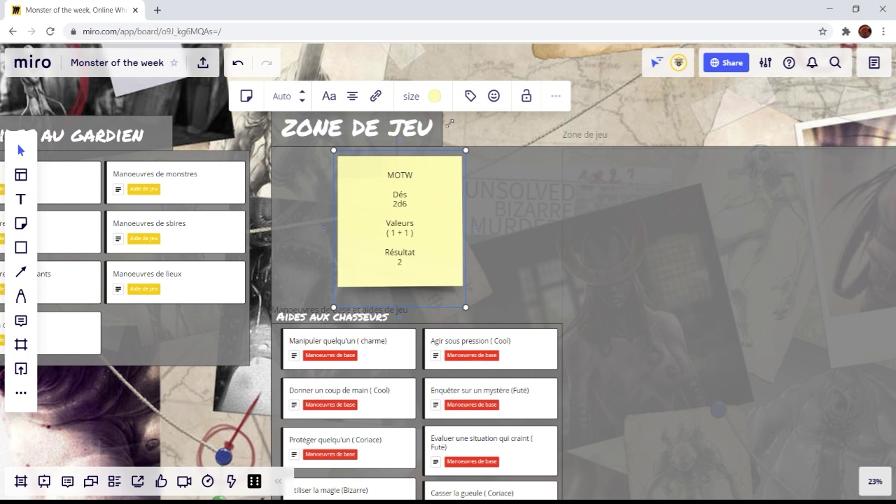
pyautogui.click(529, 98)
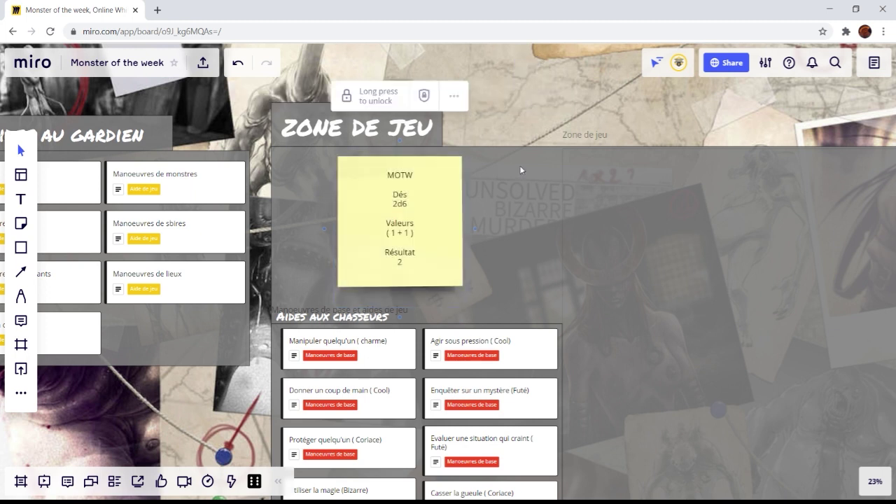
pyautogui.scroll(-5, 490, 277)
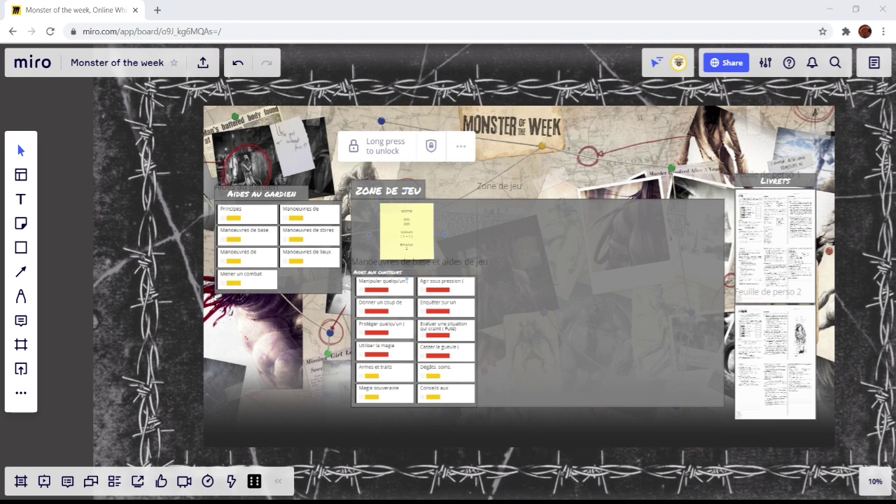
pyautogui.scroll(-3, 591, 326)
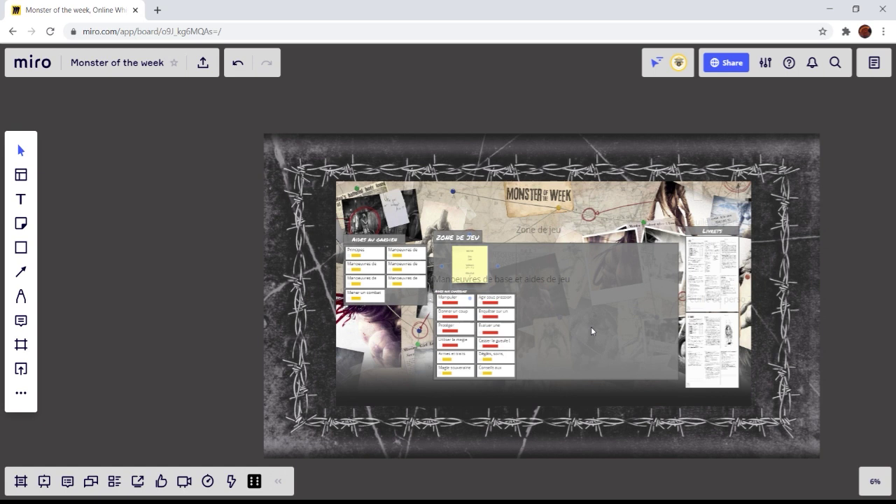
pyautogui.scroll(2, 591, 326)
pyautogui.moveTo(604, 292); pyautogui.dragTo(543, 354)
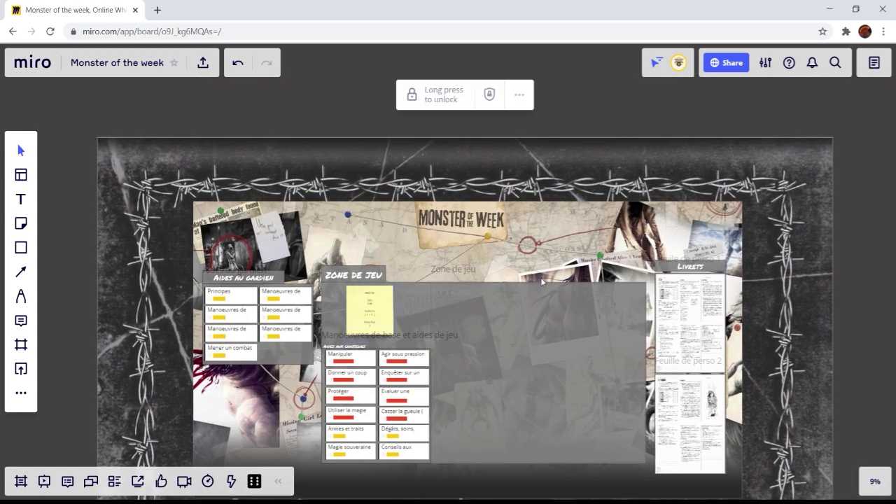
pyautogui.click(69, 332)
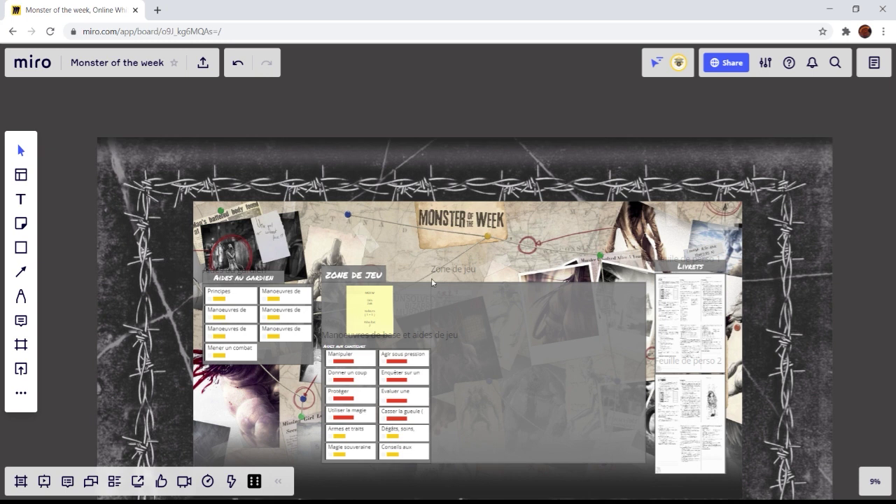
# Step: Copy the board invite link with Can edit access
pyautogui.click(730, 64)
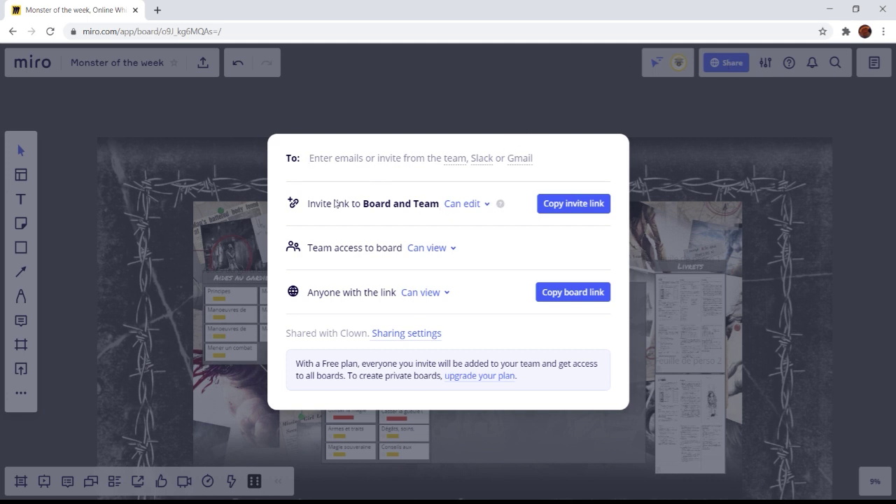
pyautogui.click(486, 204)
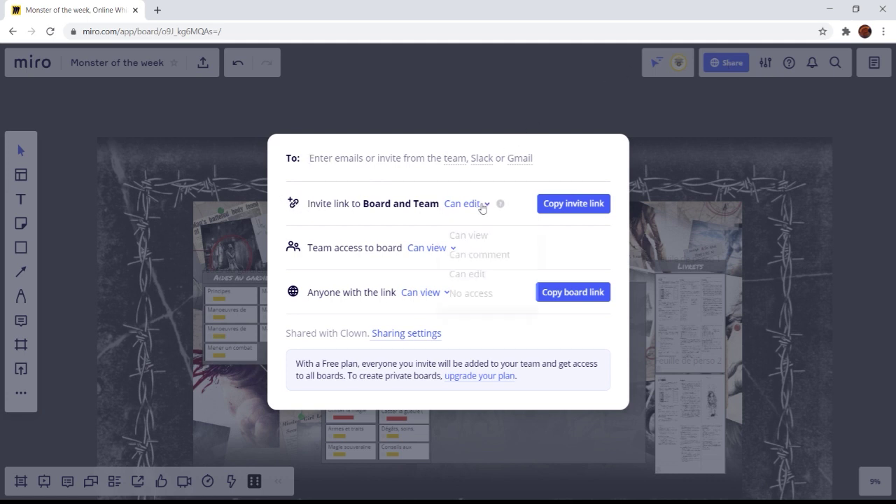
pyautogui.click(480, 276)
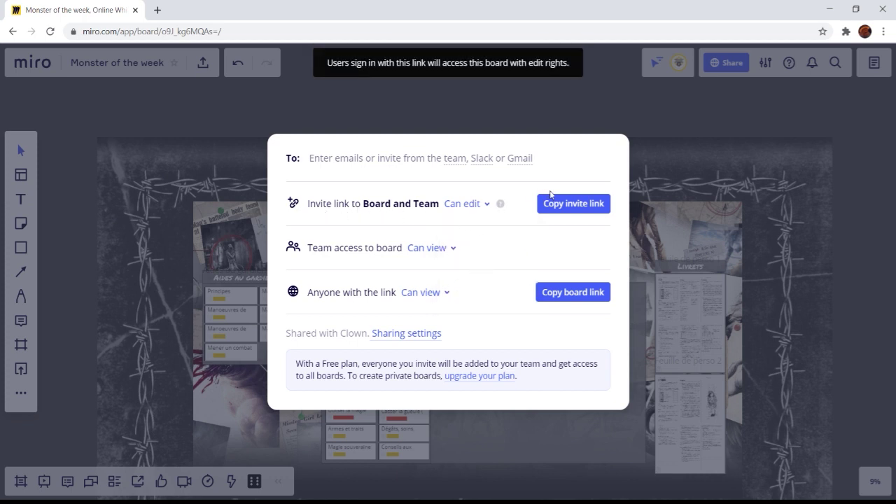
pyautogui.click(575, 206)
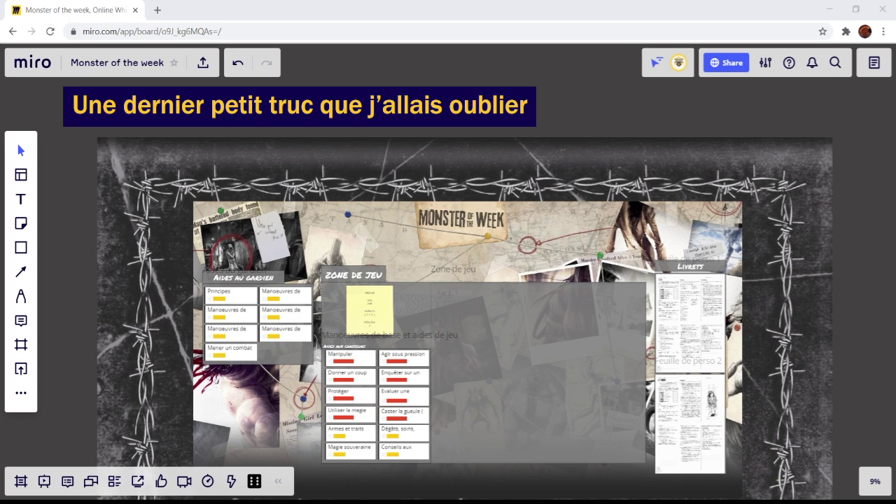
# Step: Resize the start view frame to fit the whole board and confirm it with Done
pyautogui.click(765, 62)
pyautogui.click(740, 225)
pyautogui.moveTo(224, 110); pyautogui.dragTo(420, 267)
pyautogui.moveTo(672, 437); pyautogui.dragTo(452, 280)
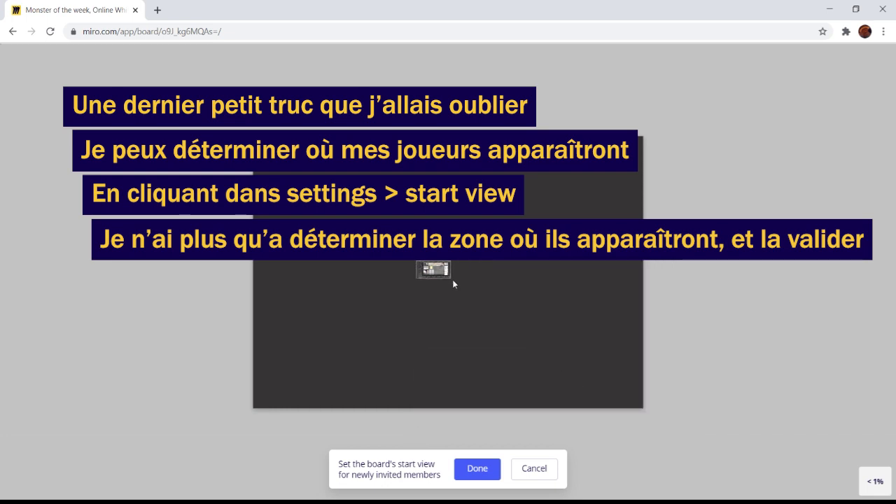
pyautogui.scroll(5, 433, 276)
pyautogui.scroll(2, 434, 277)
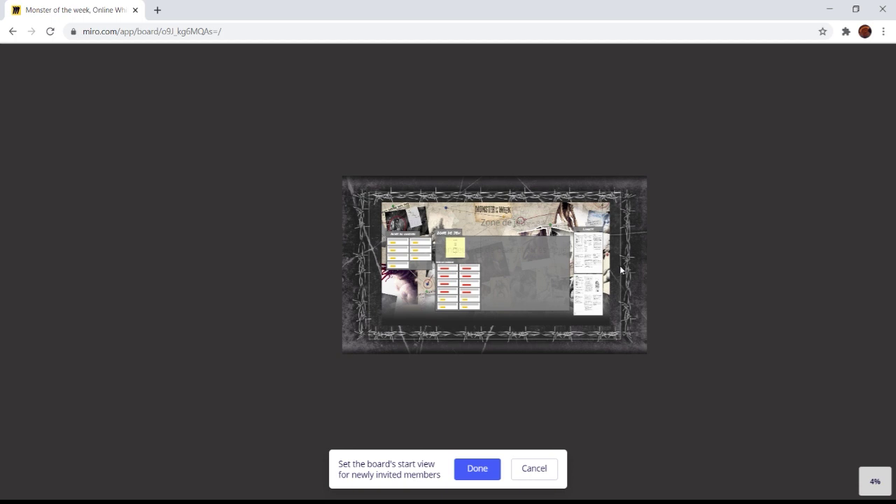
pyautogui.click(476, 469)
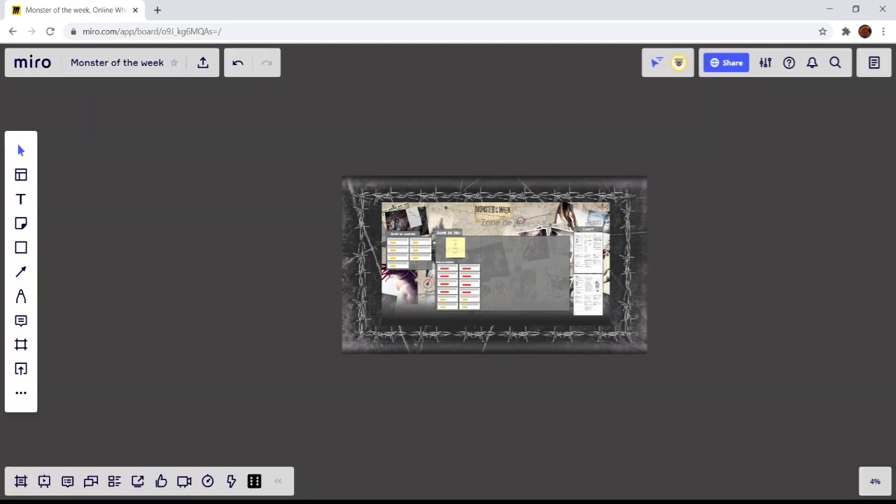